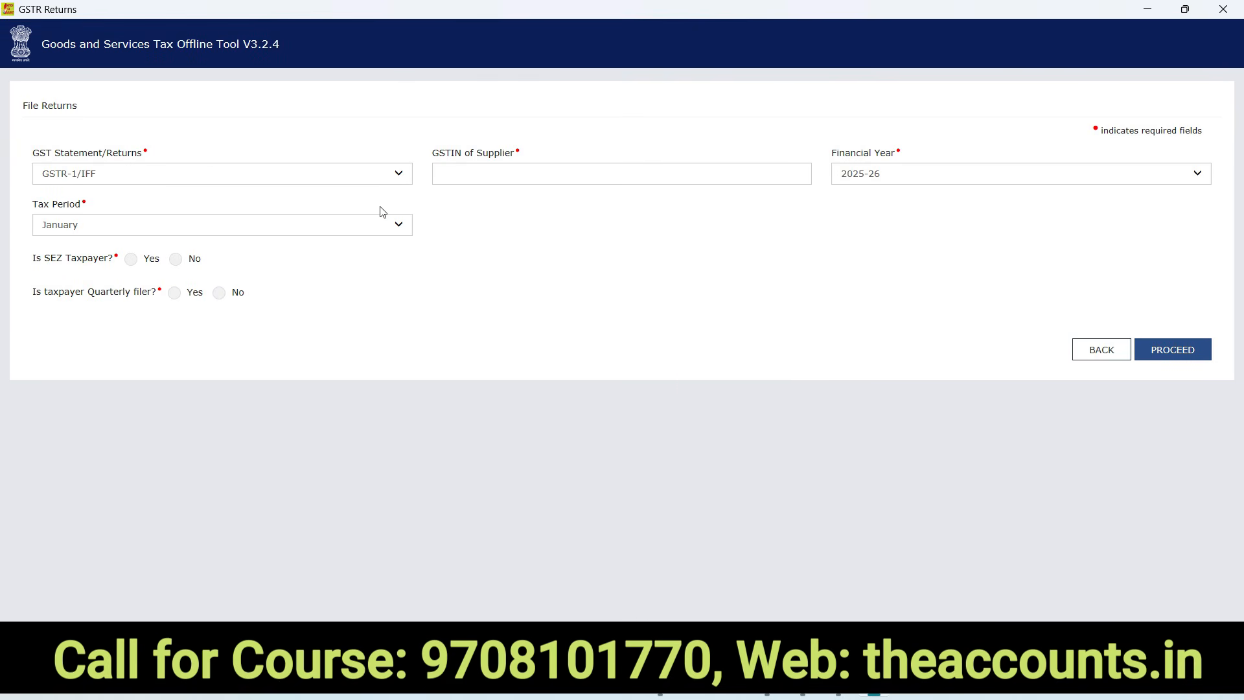
# Paste the supplier's GSTIN and choose financial year 2025-26 with tax period December
pyautogui.click(495, 179)
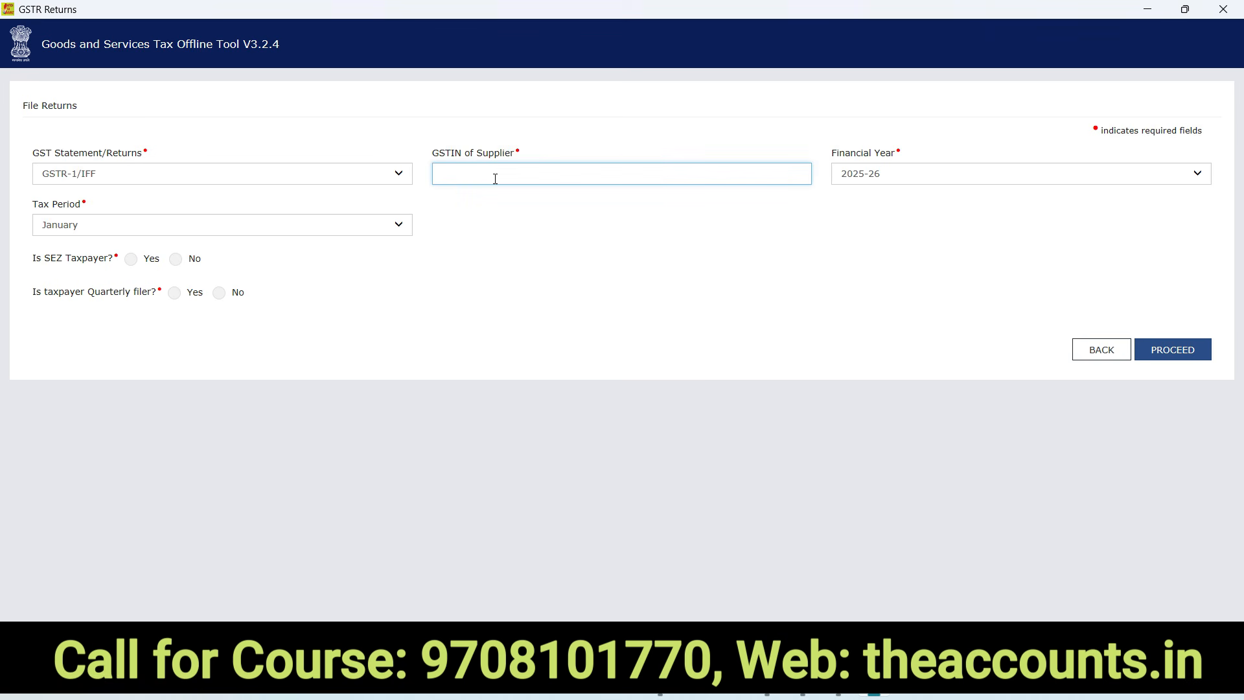
pyautogui.click(870, 176)
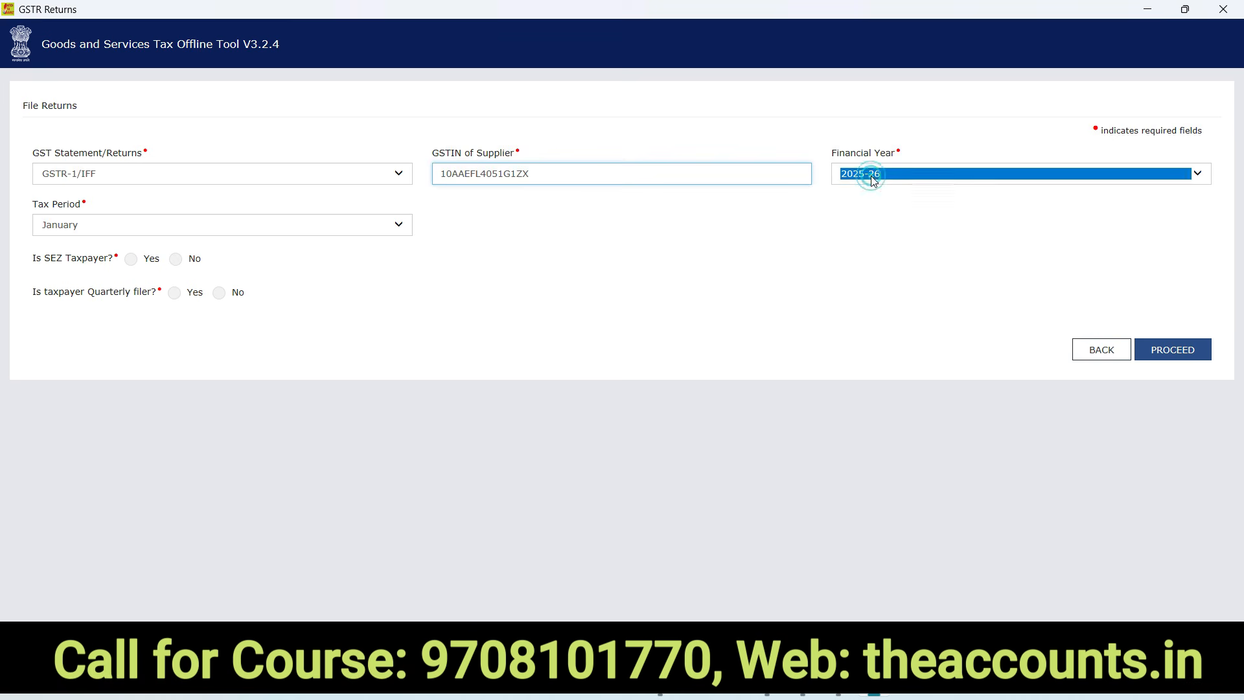
pyautogui.click(873, 178)
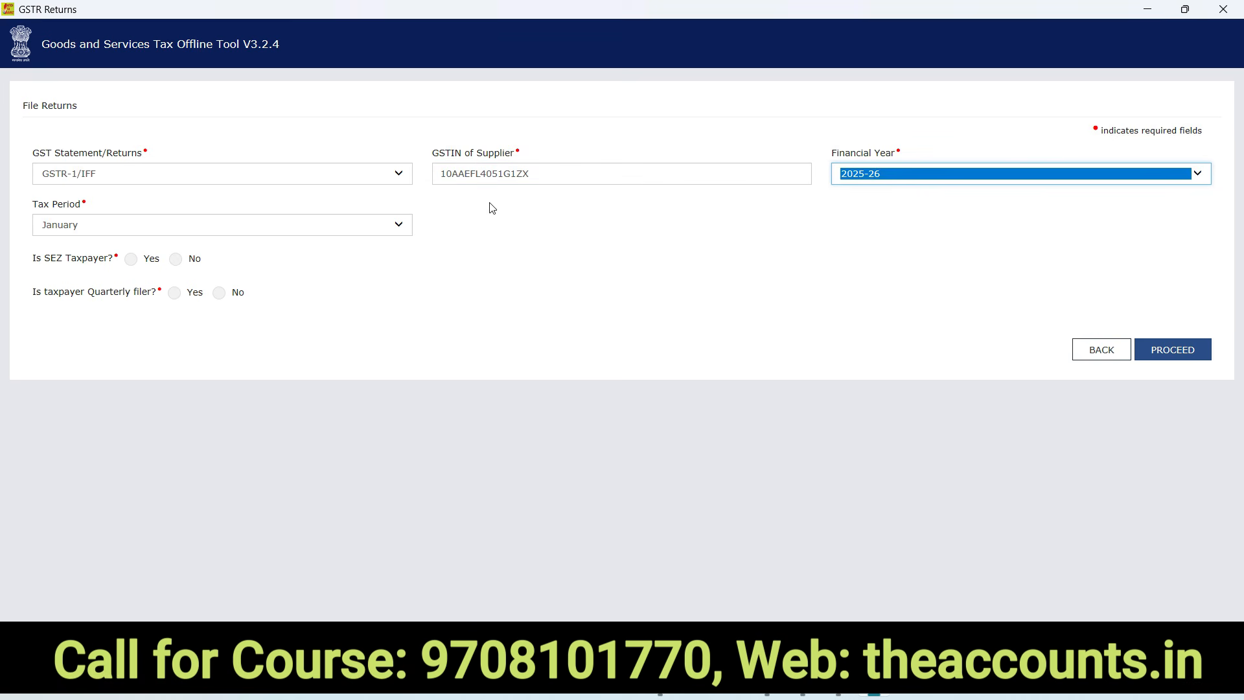
pyautogui.click(110, 234)
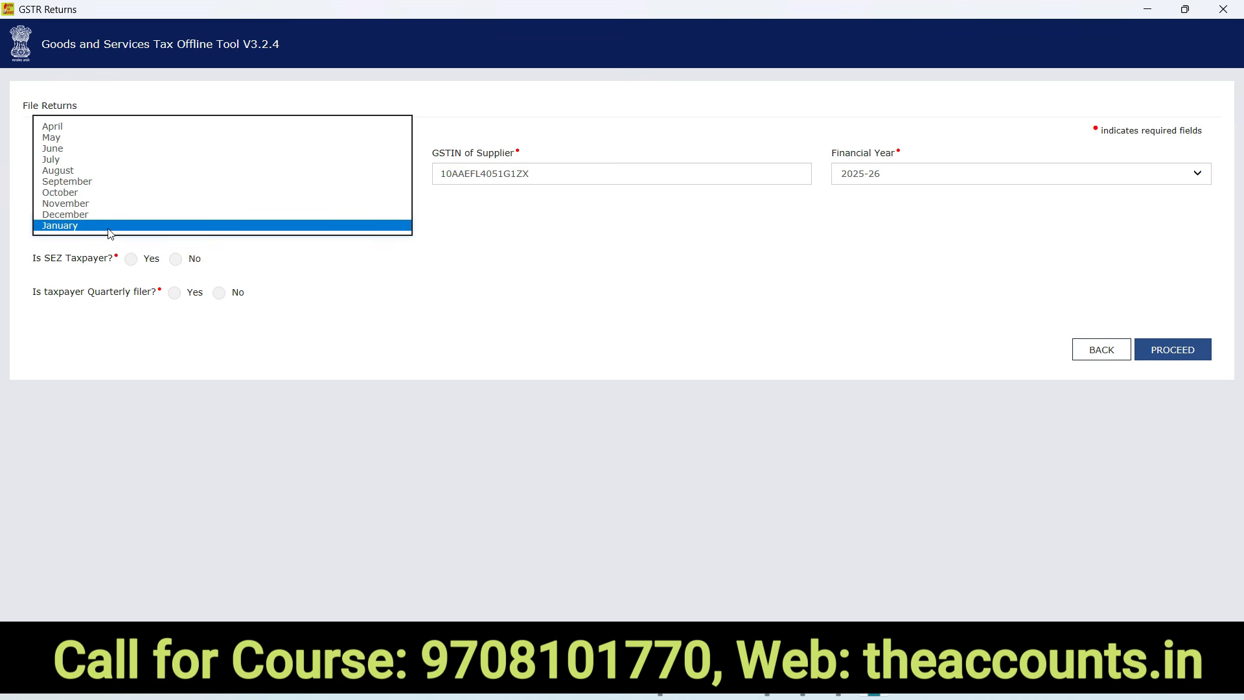
pyautogui.click(75, 216)
pyautogui.click(440, 337)
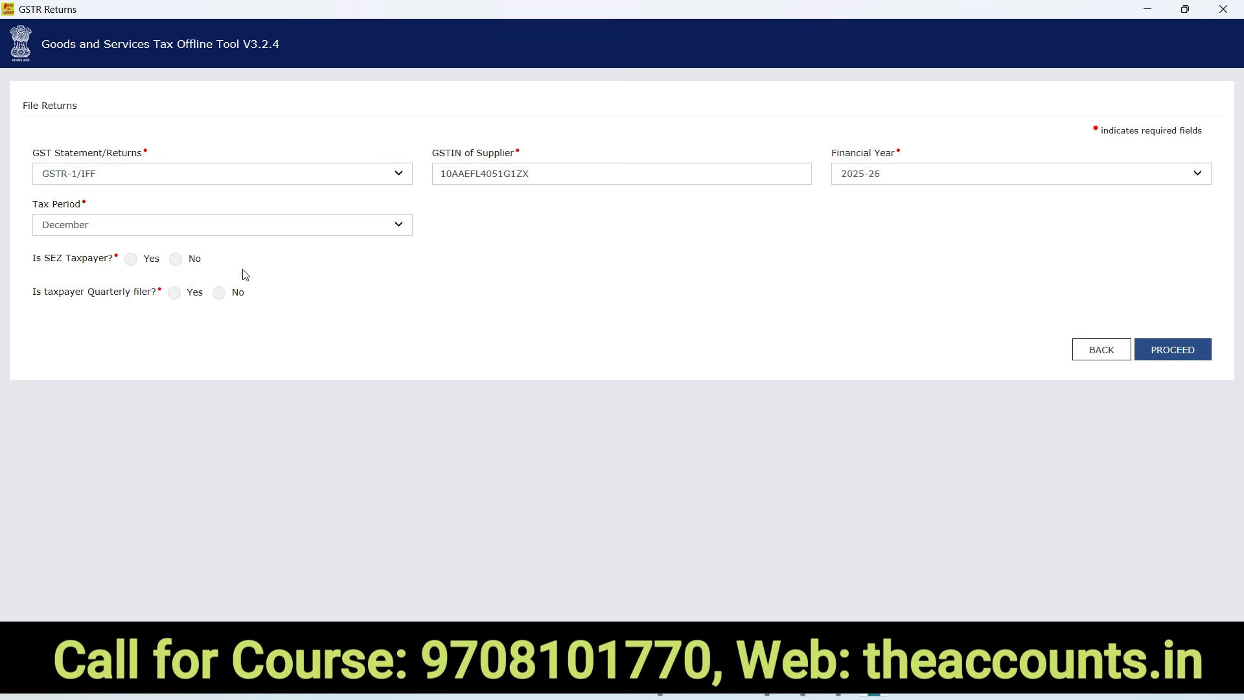
# Set SEZ to No and quarterly filer to Yes, then confirm to start the return
pyautogui.click(176, 261)
pyautogui.click(174, 297)
pyautogui.click(1170, 351)
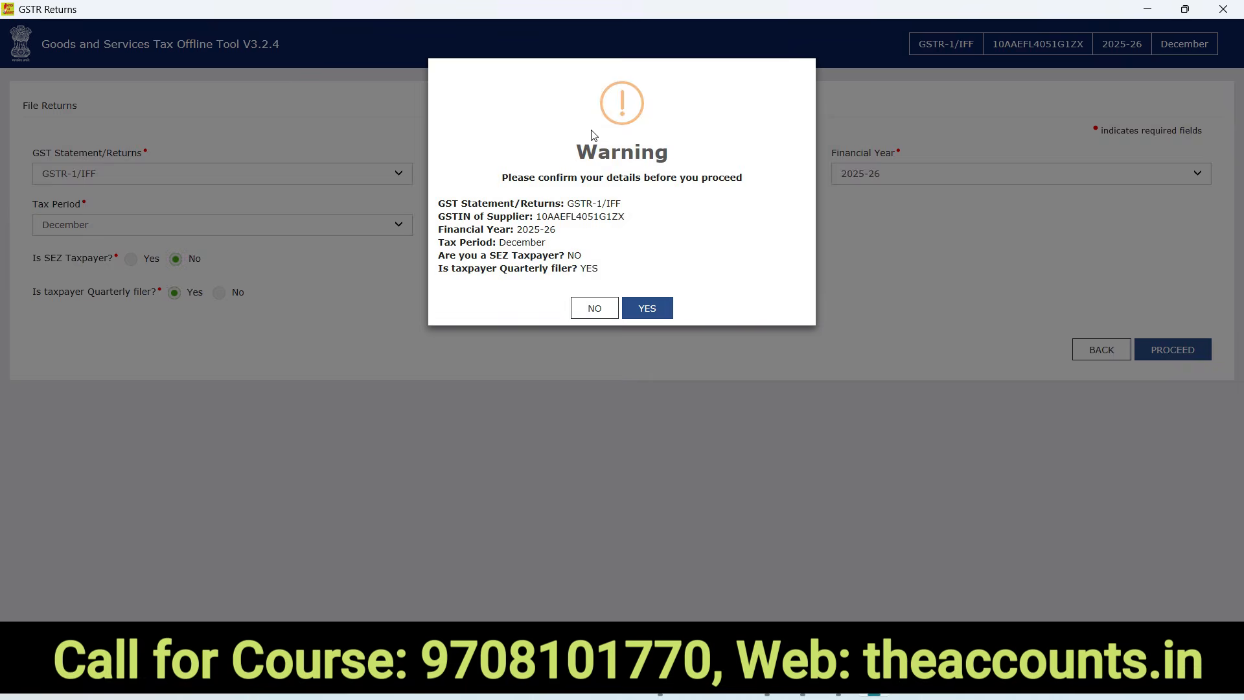
pyautogui.click(648, 308)
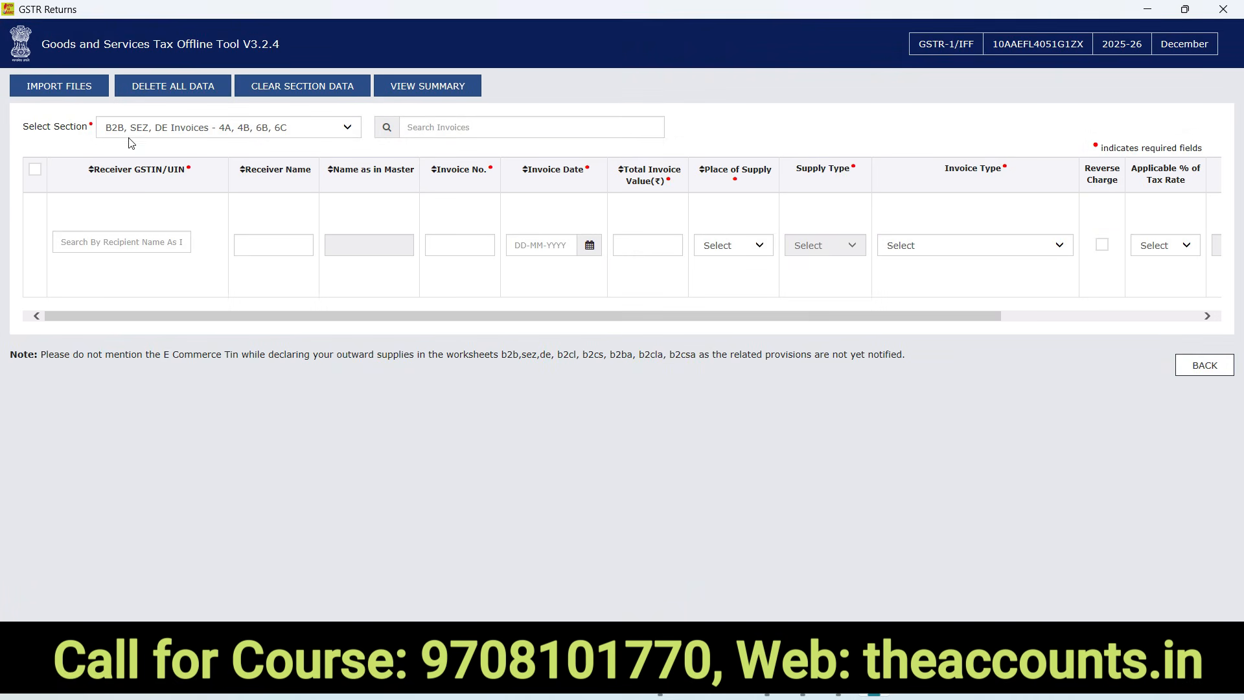
# Import the GSTR1 SEP-2025 workbook copy through Excel import and save the imported data
pyautogui.click(51, 91)
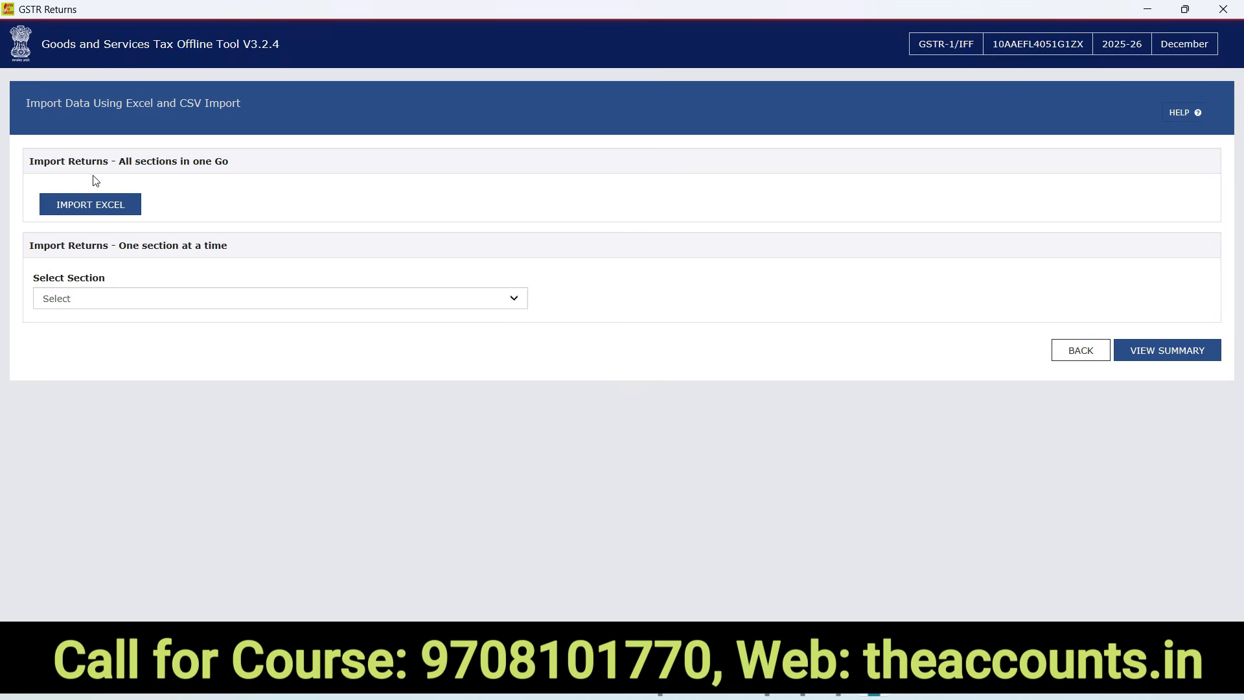
pyautogui.click(87, 204)
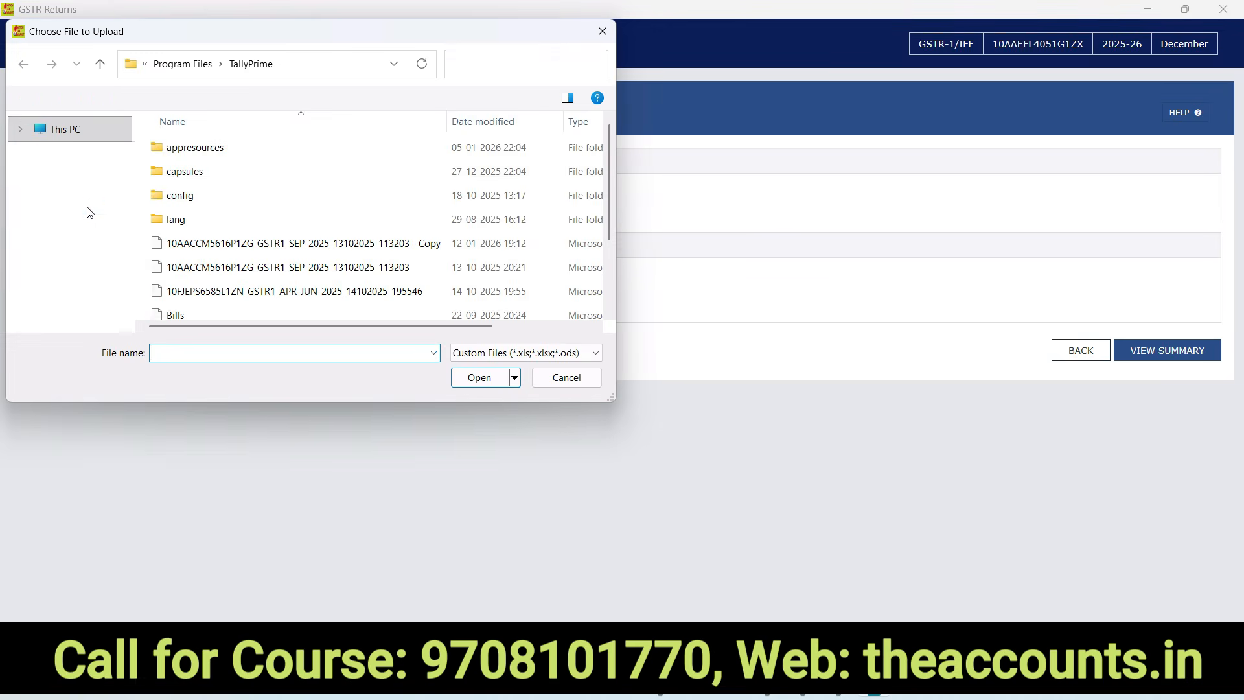
pyautogui.click(292, 250)
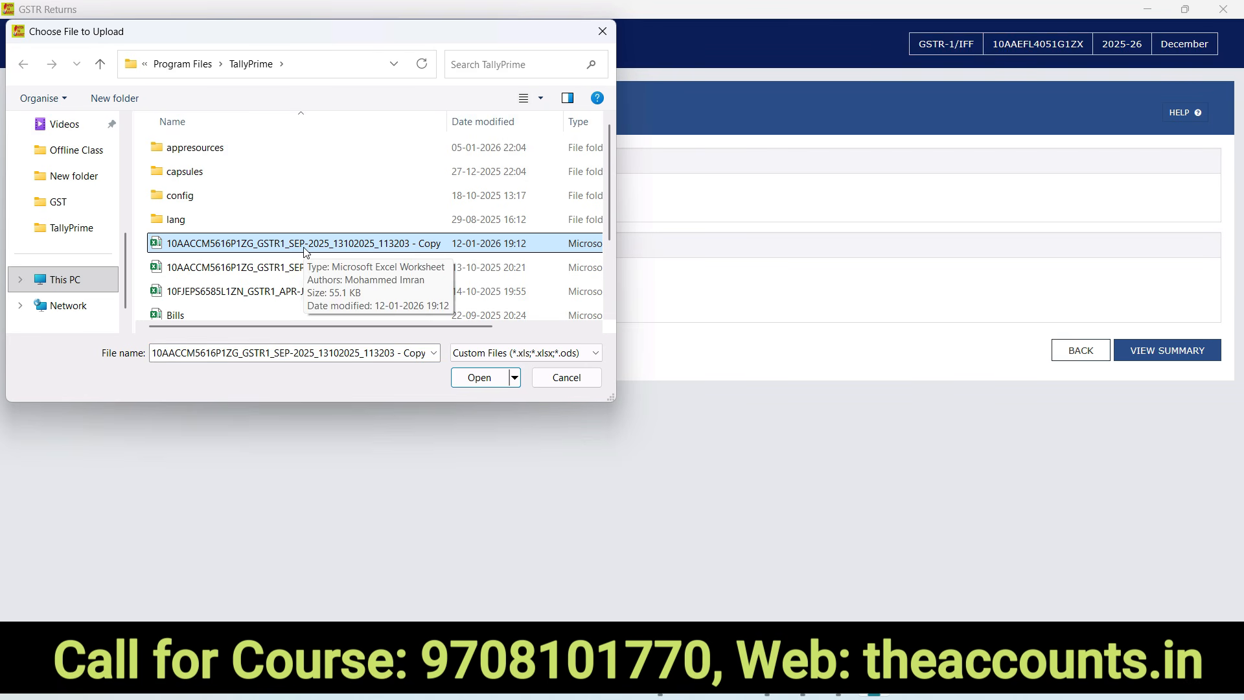
pyautogui.click(479, 377)
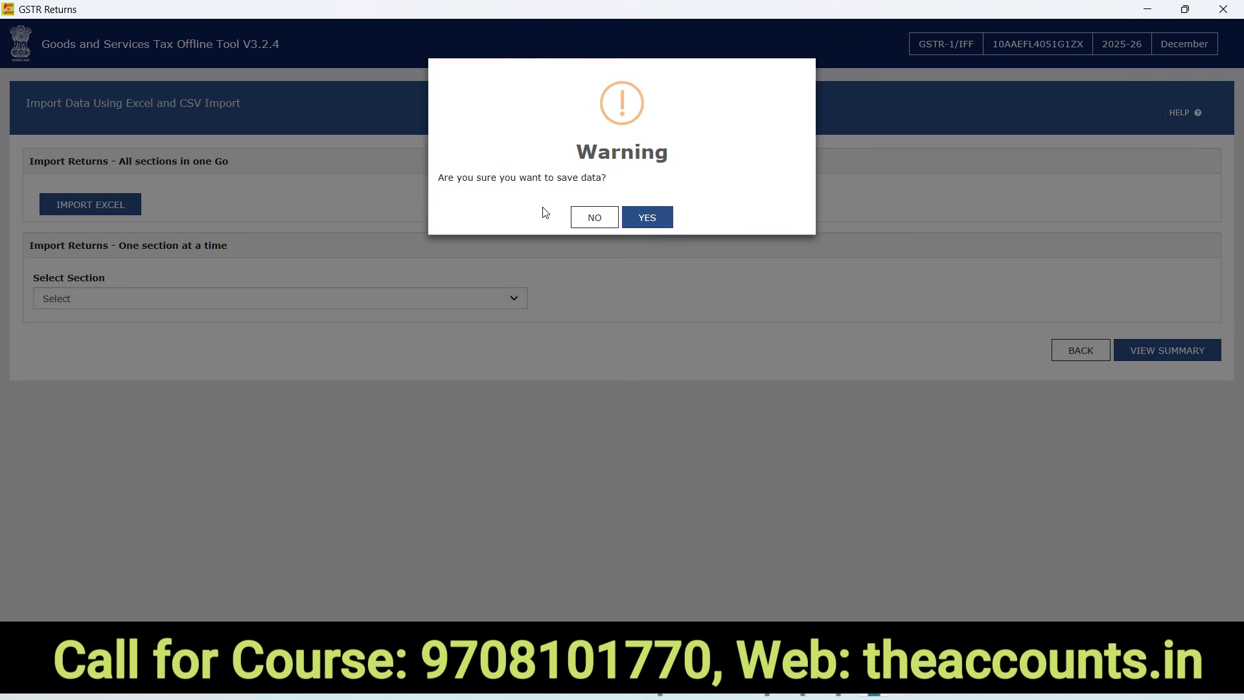
pyautogui.click(648, 223)
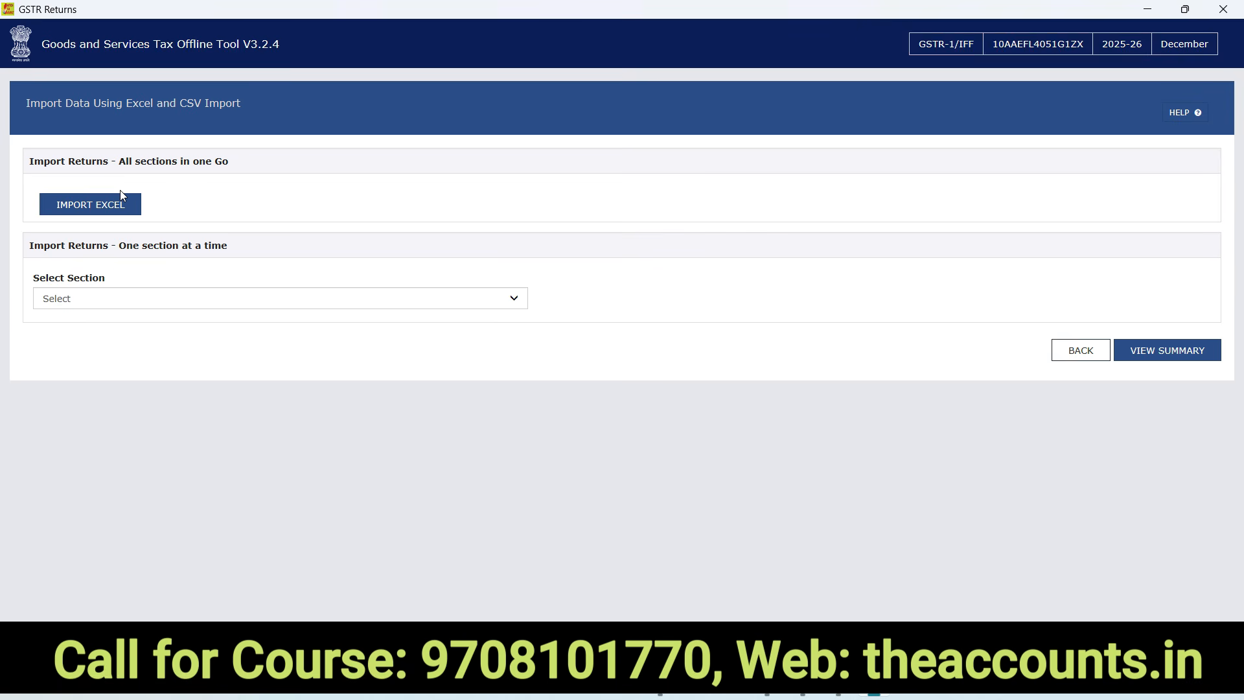
pyautogui.hotkey('alt', 'Tab')
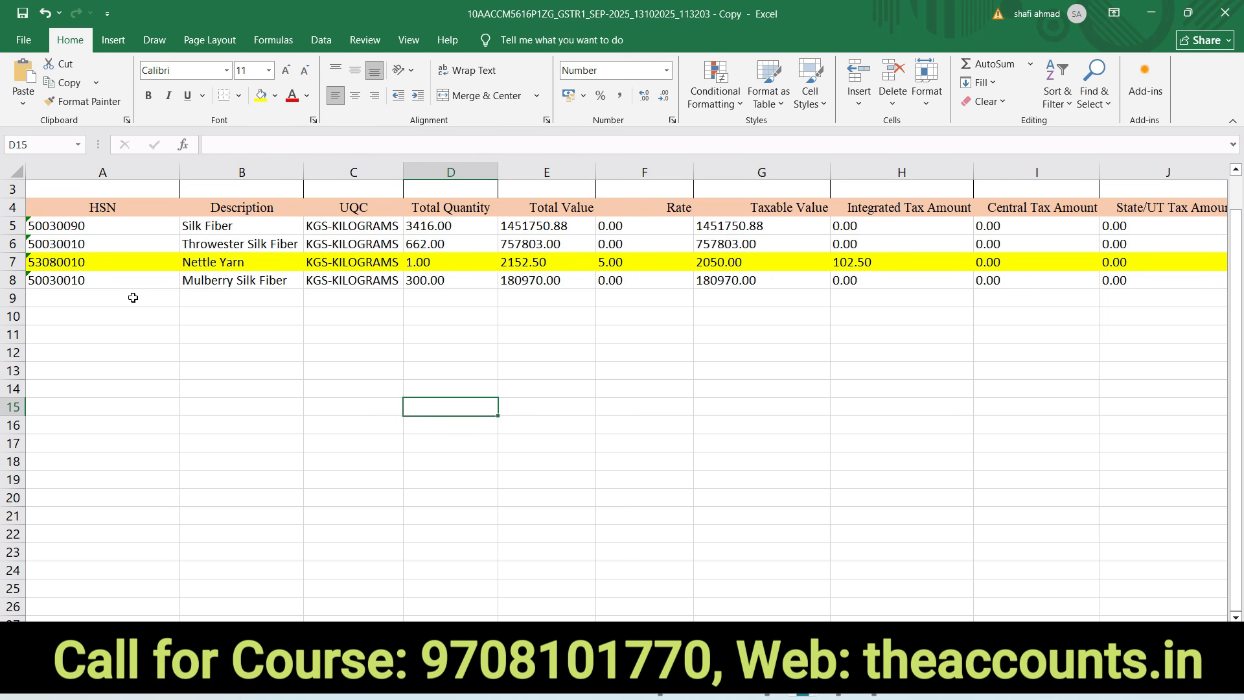
pyautogui.click(427, 353)
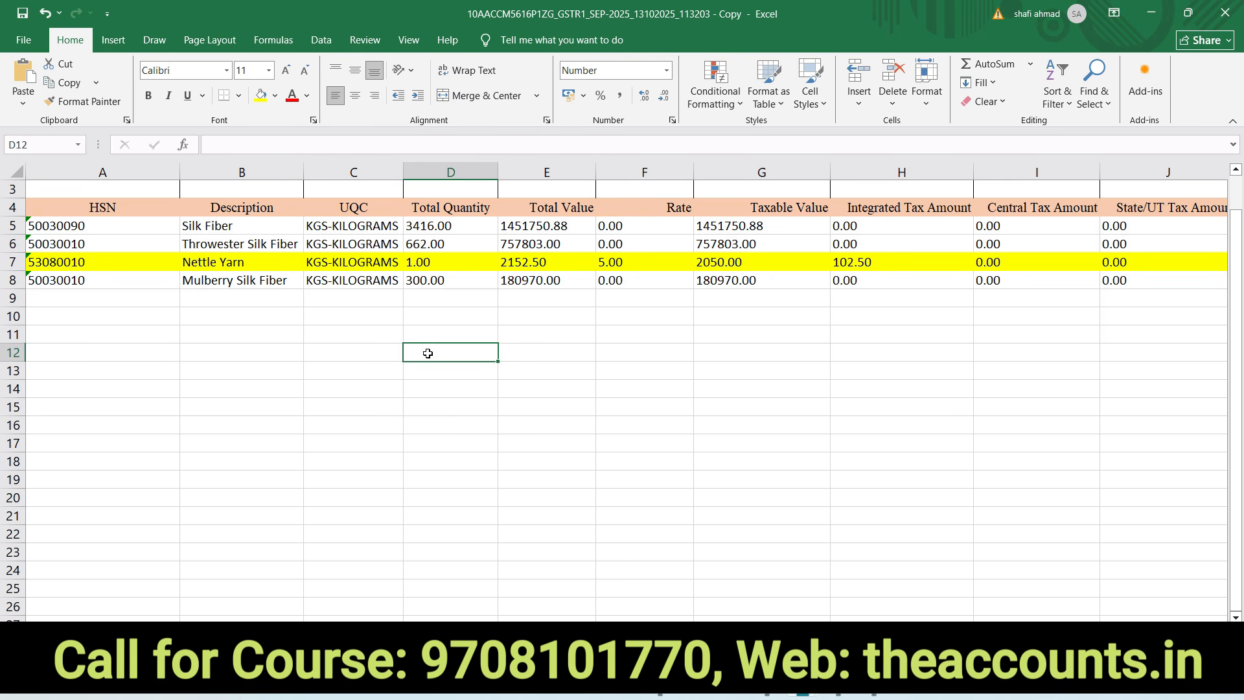
pyautogui.click(84, 261)
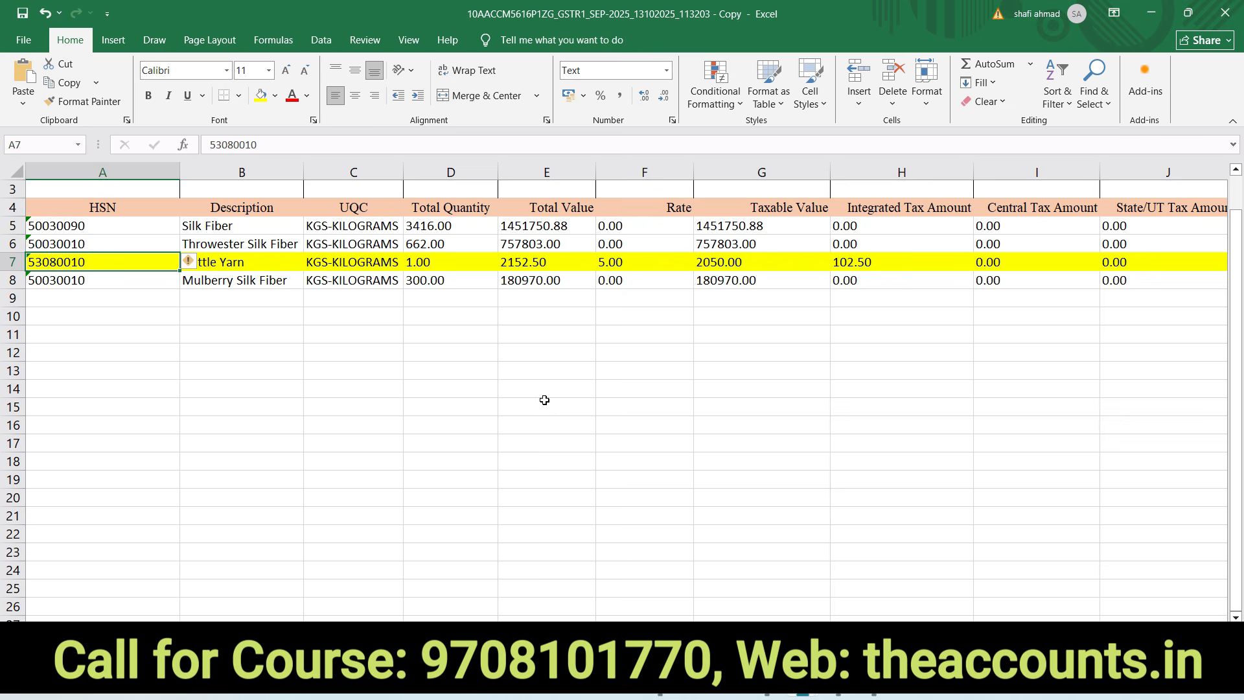
pyautogui.hotkey('alt', 'Tab')
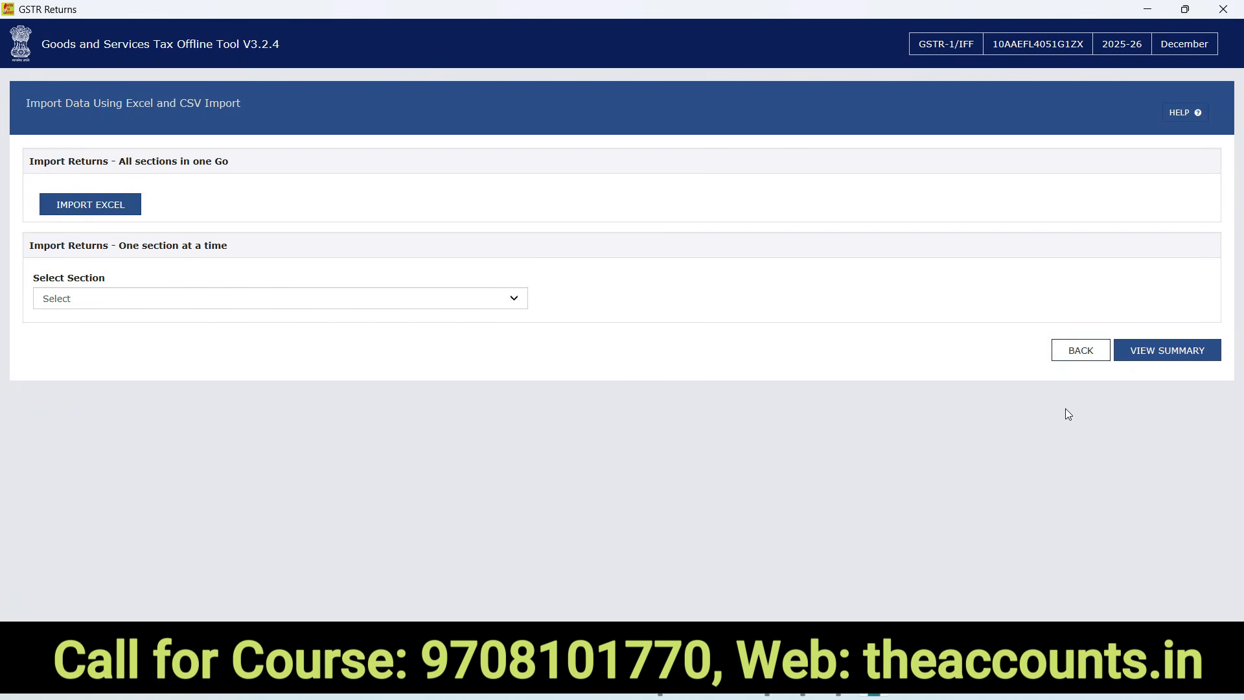
# View the import summary listing 37 B2B and 41 export invoices plus the HSN rows
pyautogui.click(1182, 357)
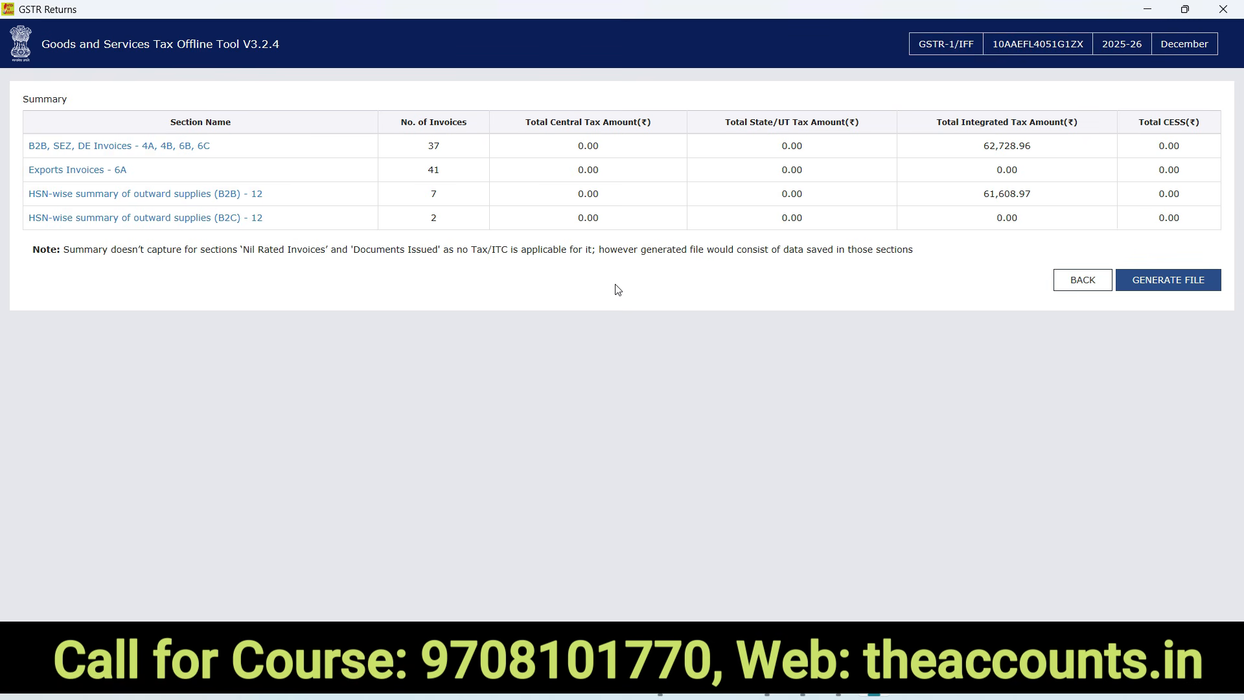
# Generate the GSTR-1 offline JSON and save the downloaded file to the Desktop
pyautogui.click(1178, 287)
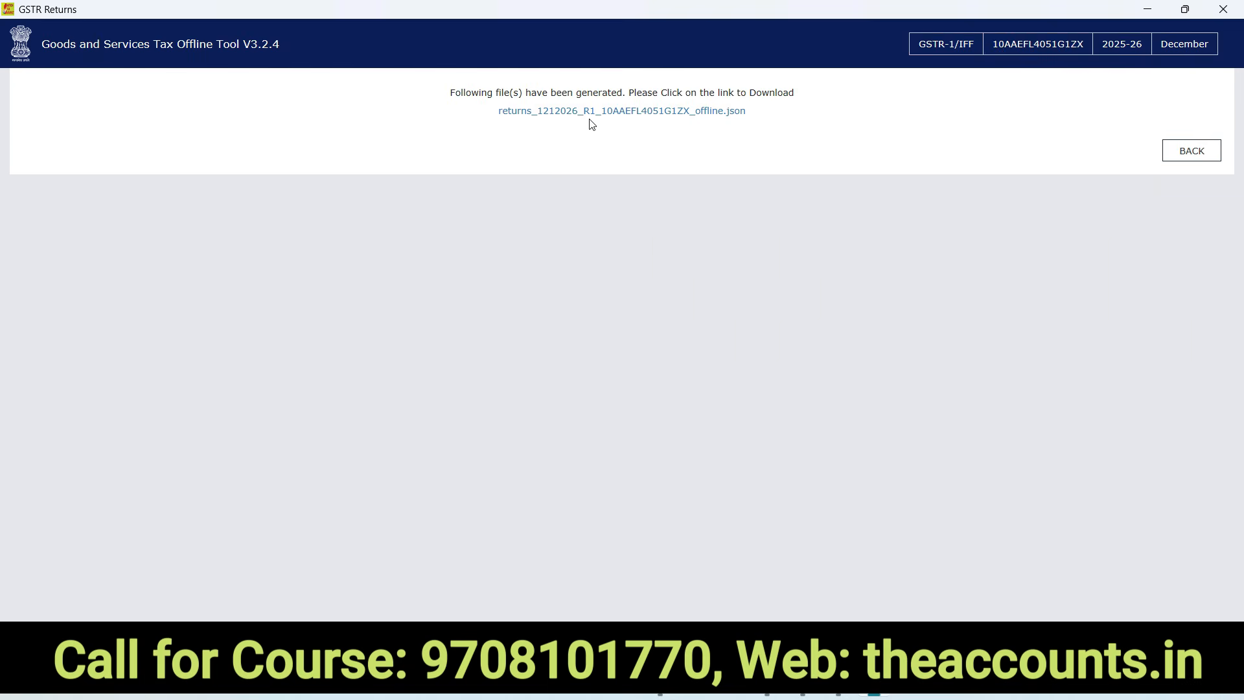
pyautogui.click(606, 113)
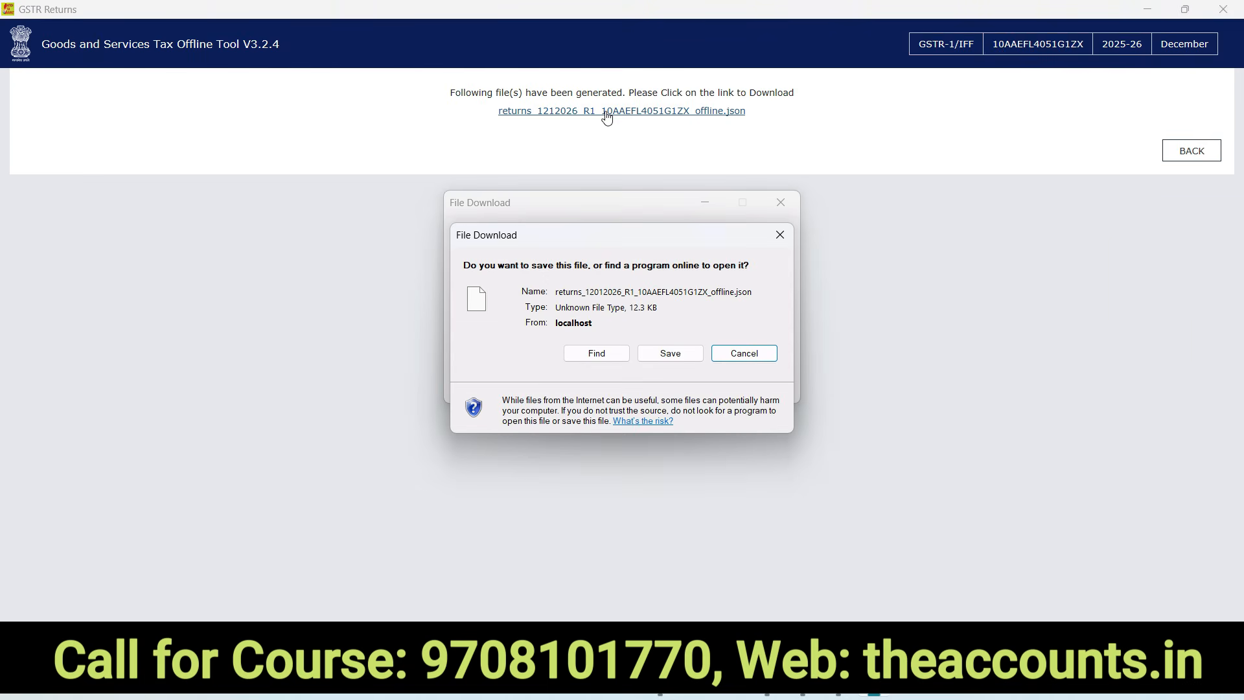
pyautogui.click(669, 355)
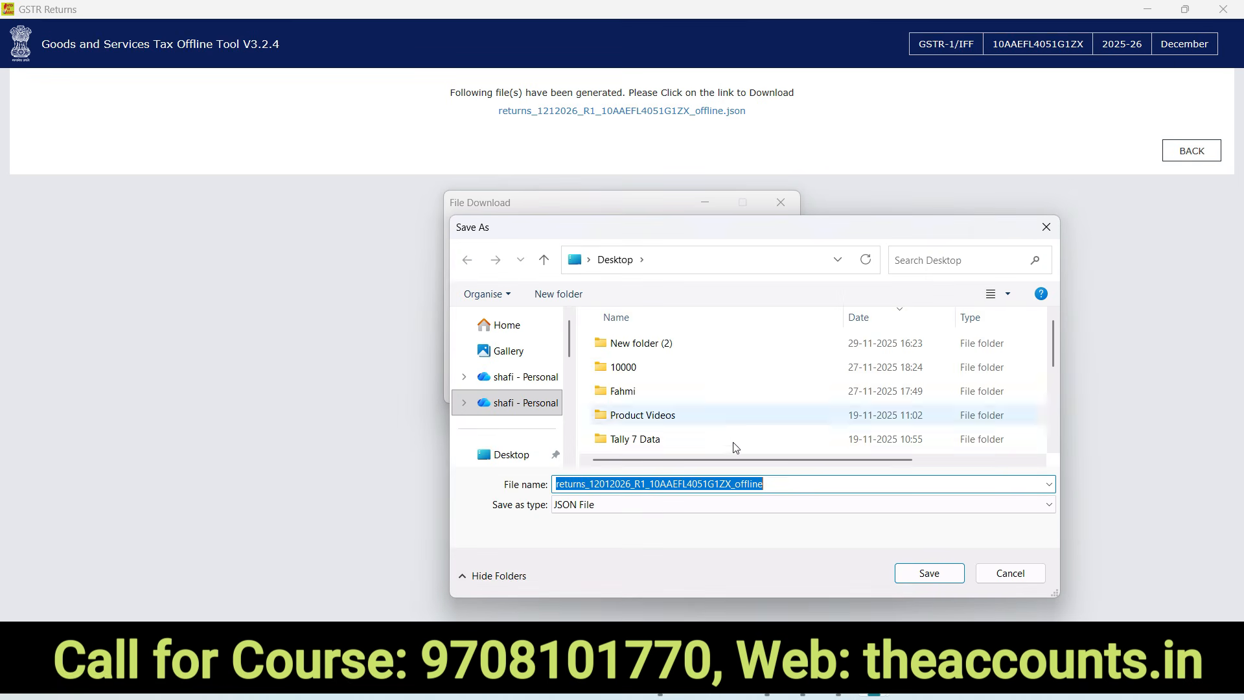
pyautogui.click(928, 575)
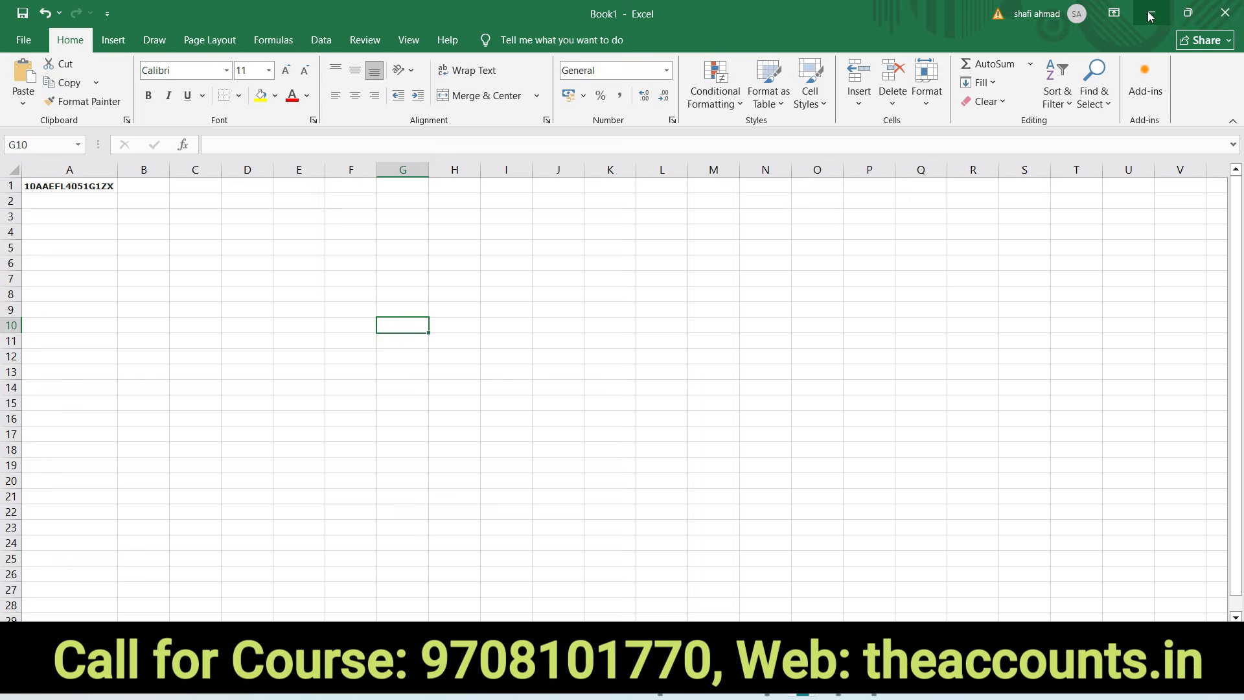
# Log in to the portal, search Quarter 3 (Oct - Dec) December returns, and choose GSTR-1 Prepare Offline
pyautogui.hotkey('alt', 'Tab')
pyautogui.hotkey('alt', 'Tab')
pyautogui.hotkey('alt', 'Tab')
pyautogui.hotkey('alt', 'Tab')
pyautogui.hotkey('alt', 'Tab')
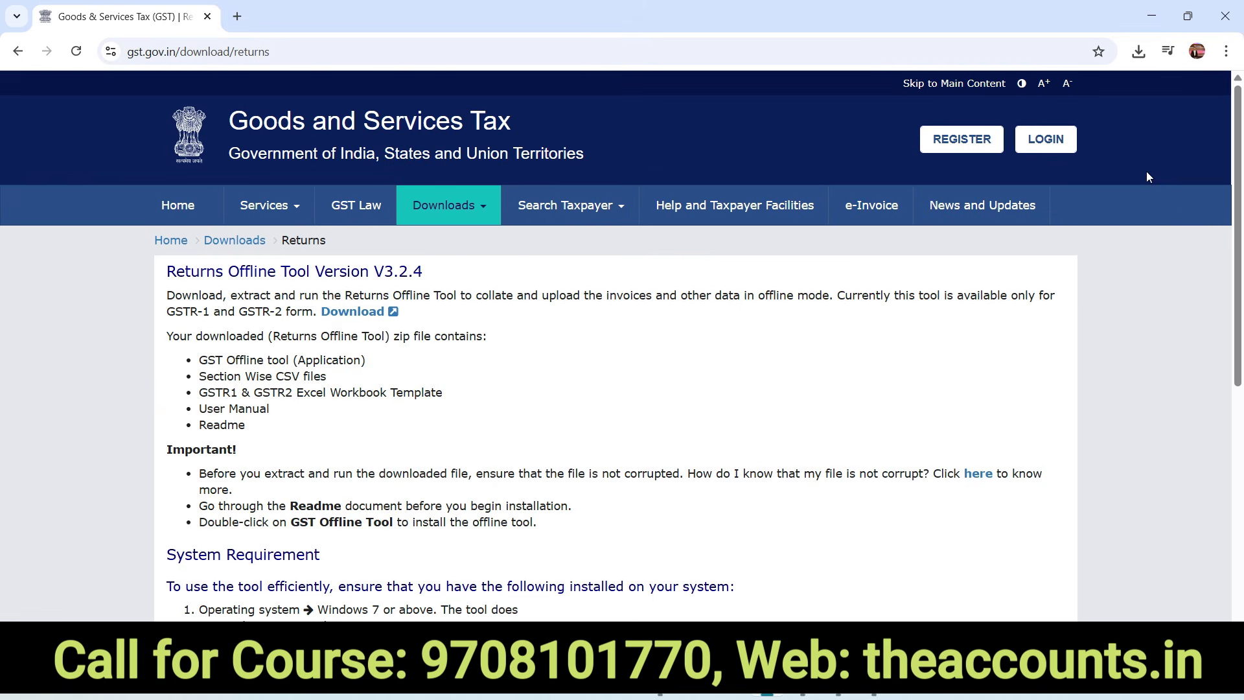
pyautogui.click(1047, 144)
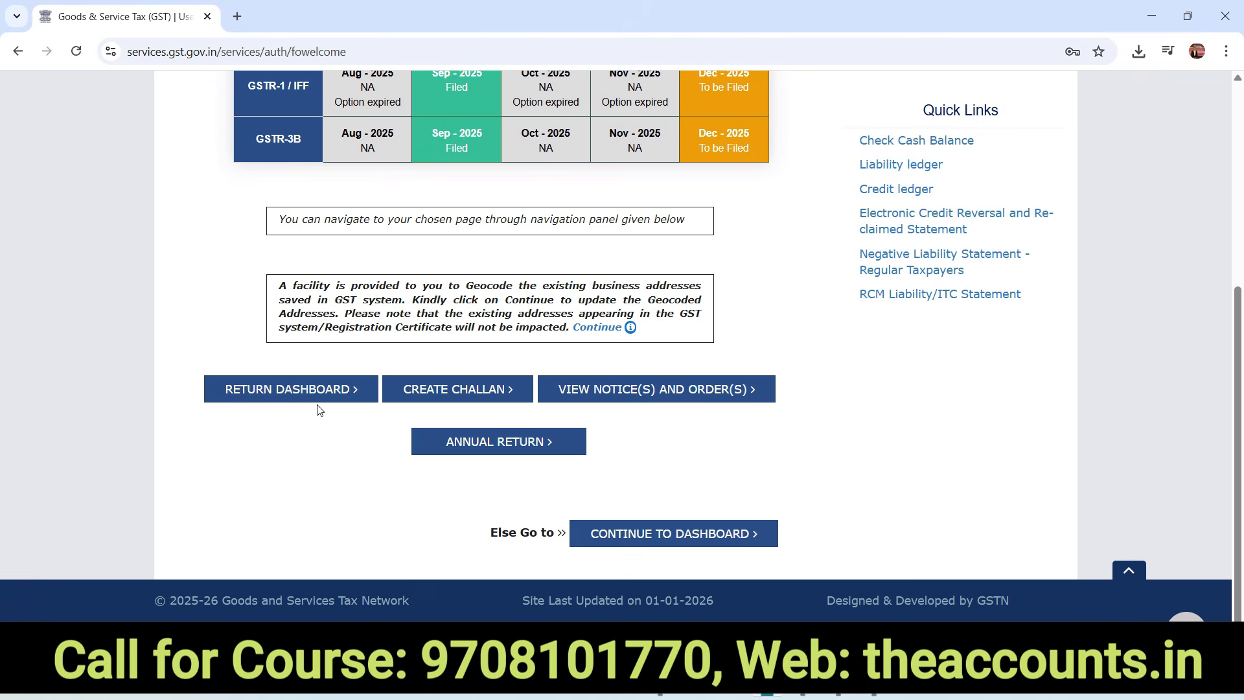
pyautogui.click(297, 400)
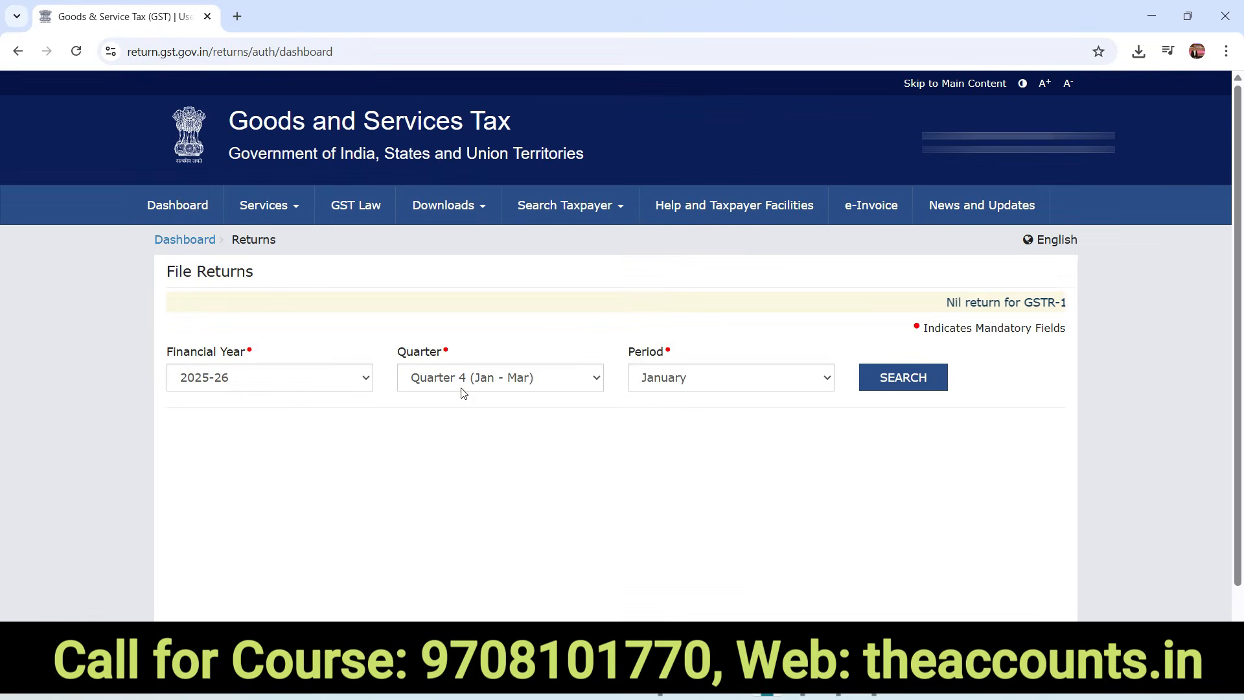
pyautogui.click(460, 378)
pyautogui.click(474, 446)
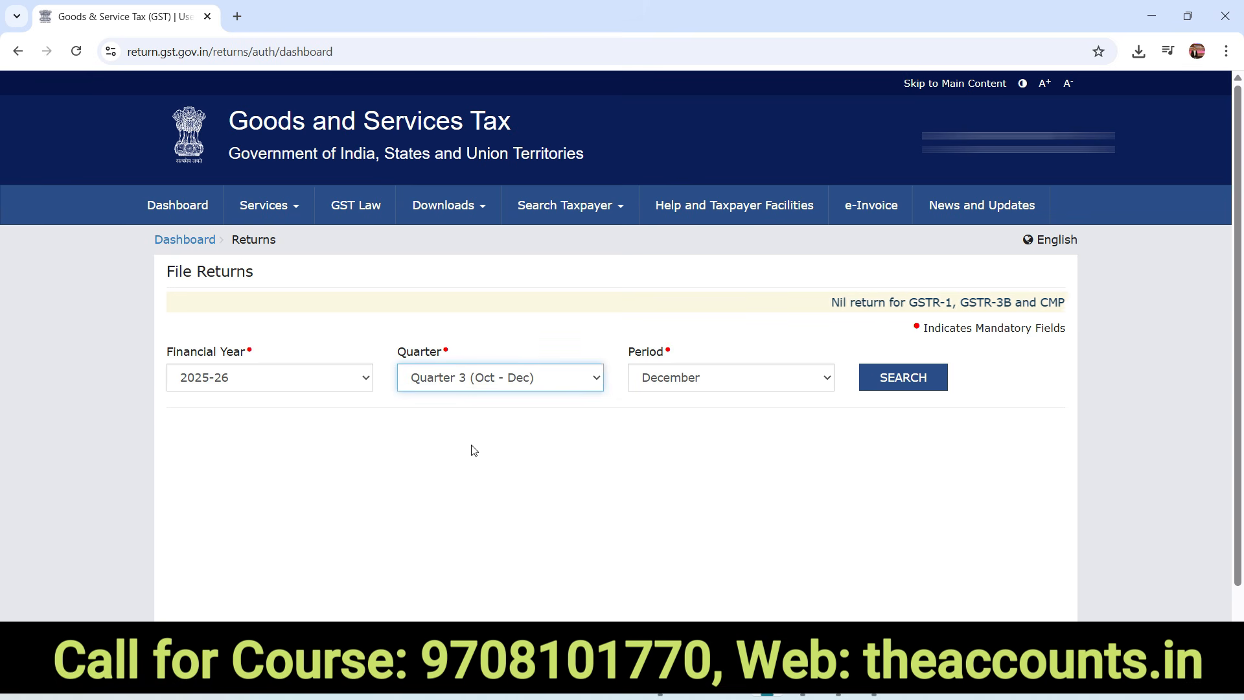
pyautogui.click(913, 383)
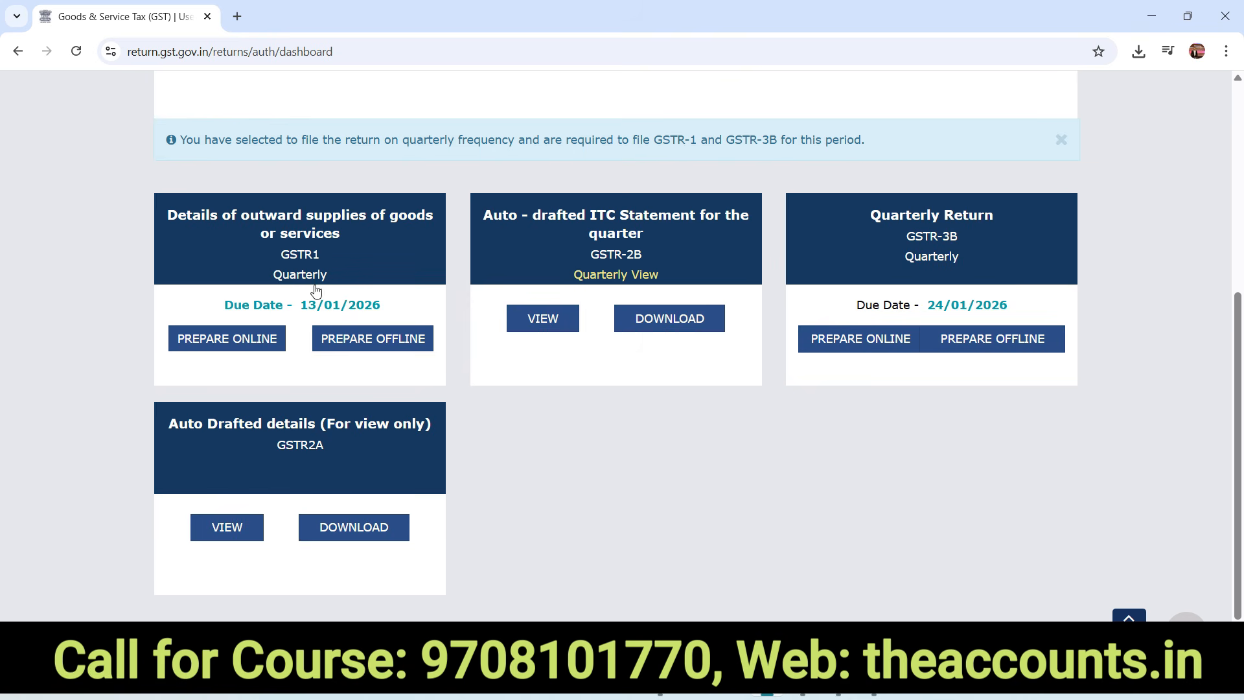
pyautogui.click(373, 351)
# Browse the Desktop to upload the GSTR-1 JSON, then reselect Quarter 3 (Oct - Dec) on File Returns
pyautogui.click(526, 456)
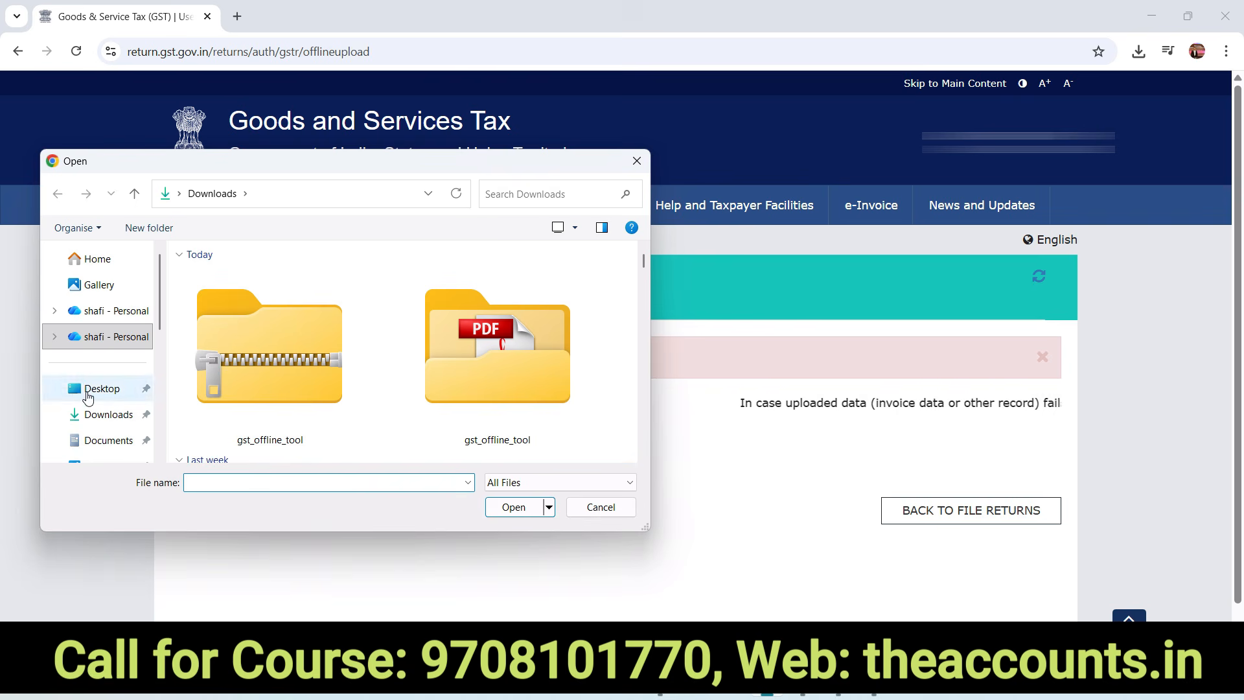
pyautogui.click(89, 392)
pyautogui.click(252, 399)
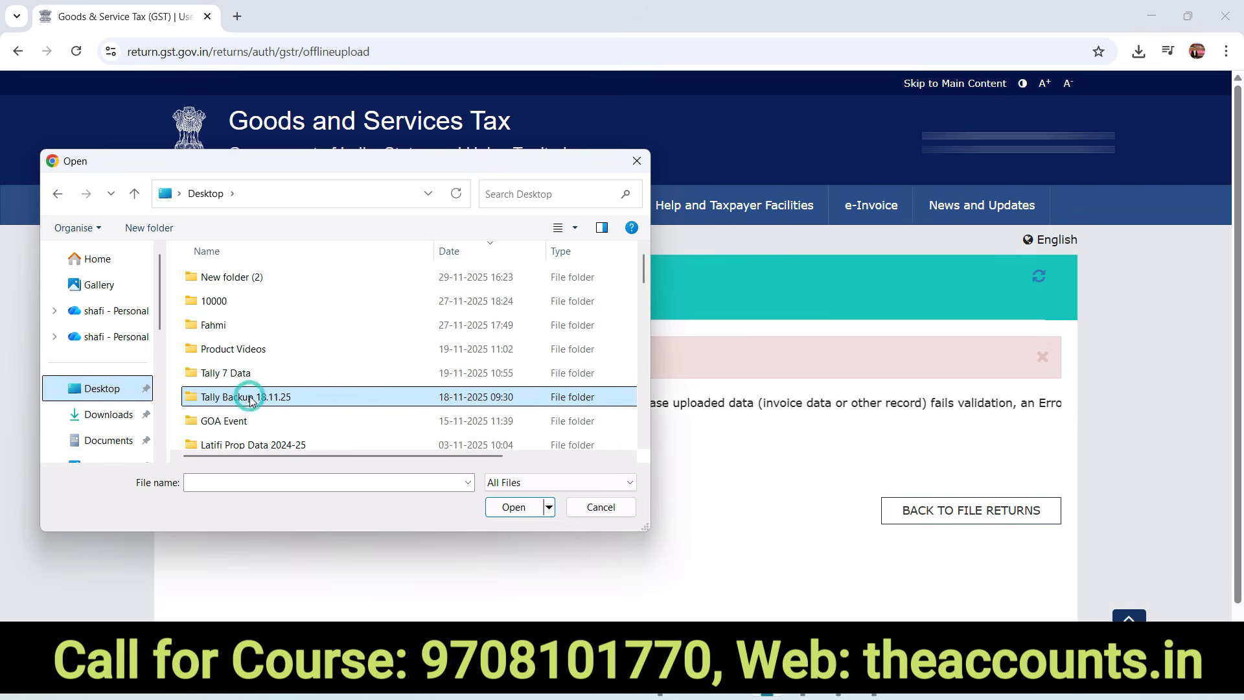
pyautogui.click(540, 252)
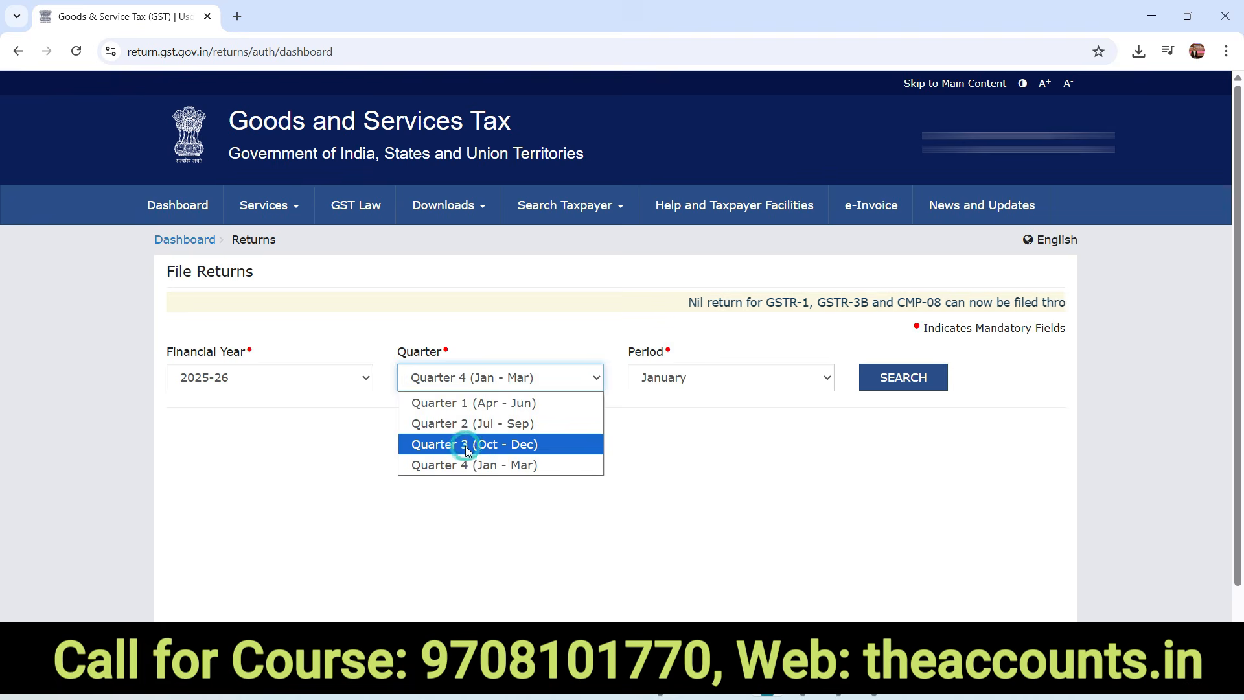
pyautogui.click(422, 441)
# Search the December returns and open GSTR-1 online, showing 37 B2B and 41 export invoices
pyautogui.click(900, 388)
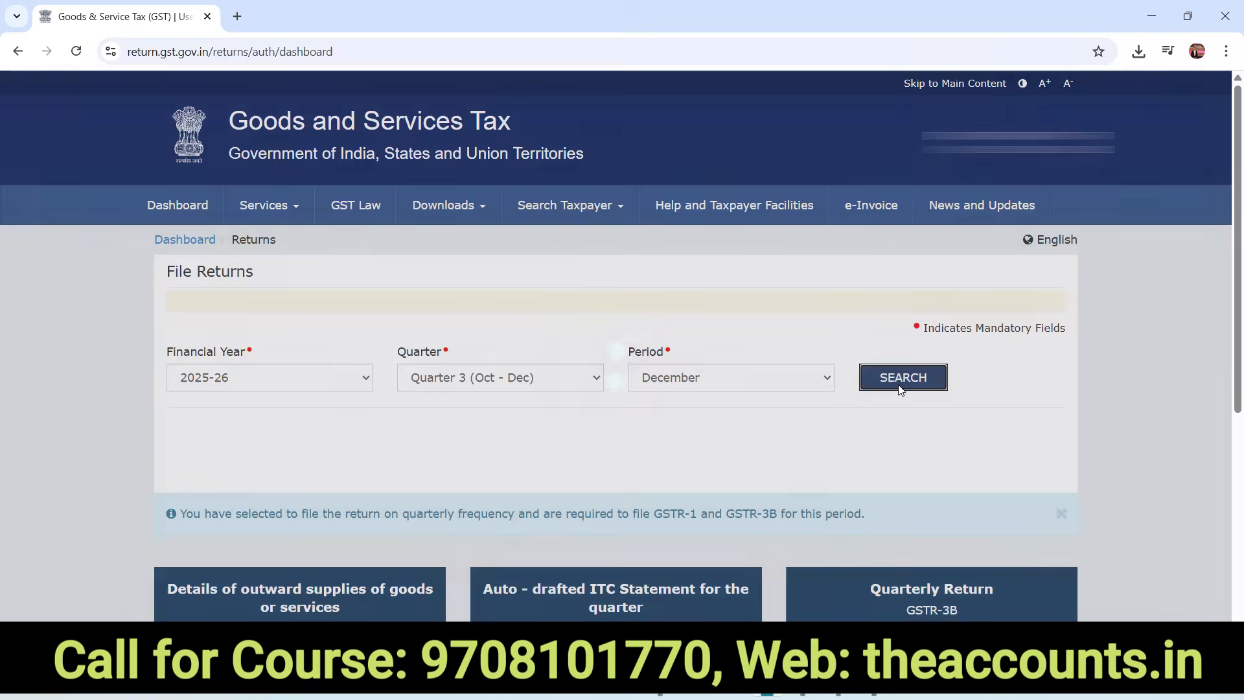
pyautogui.scroll(-5, 596, 382)
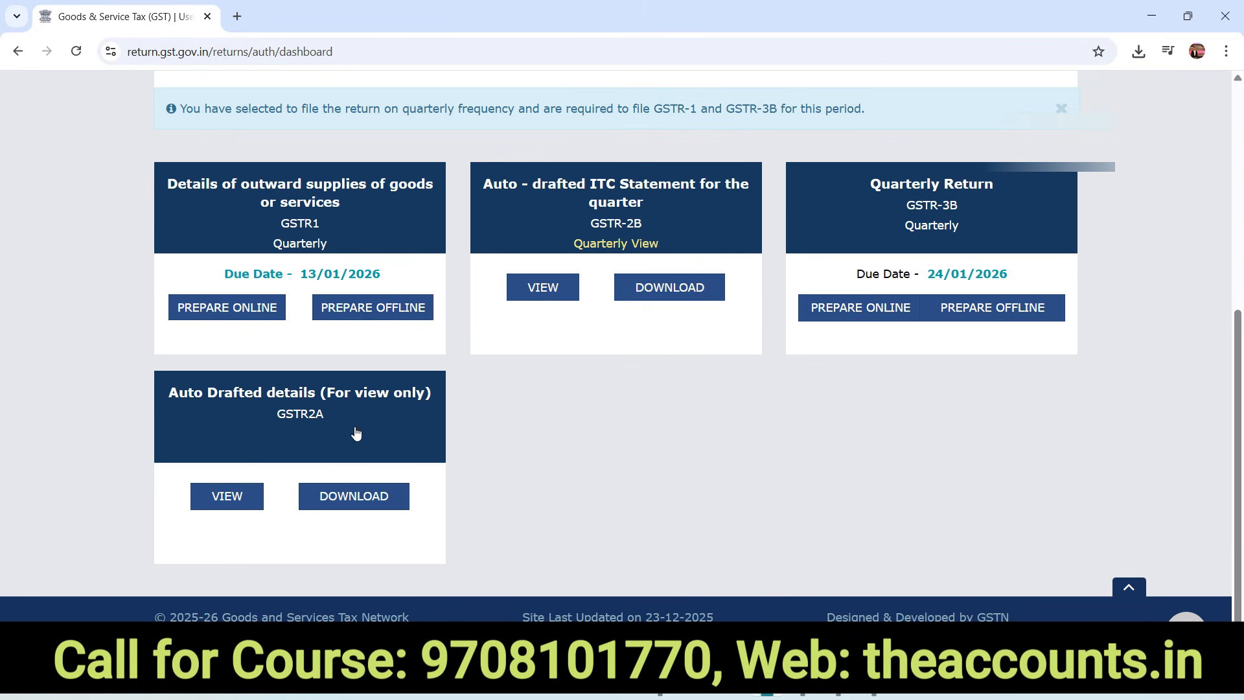
pyautogui.click(213, 318)
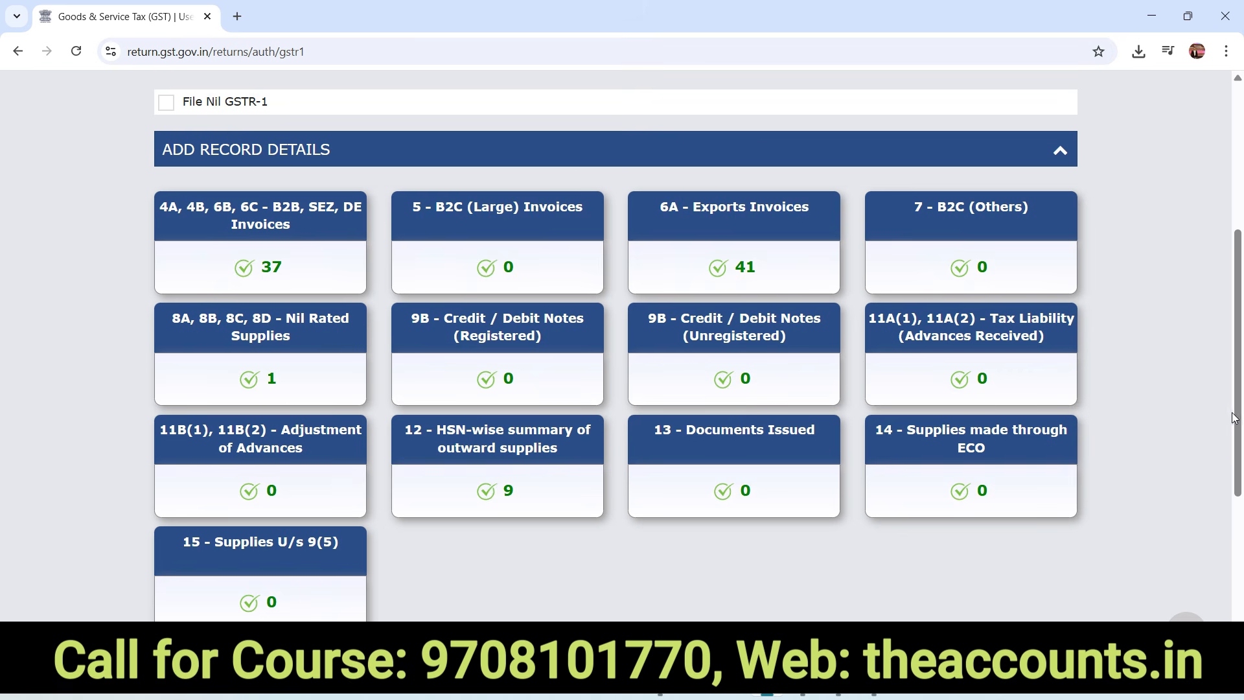
pyautogui.scroll(-2, 788, 399)
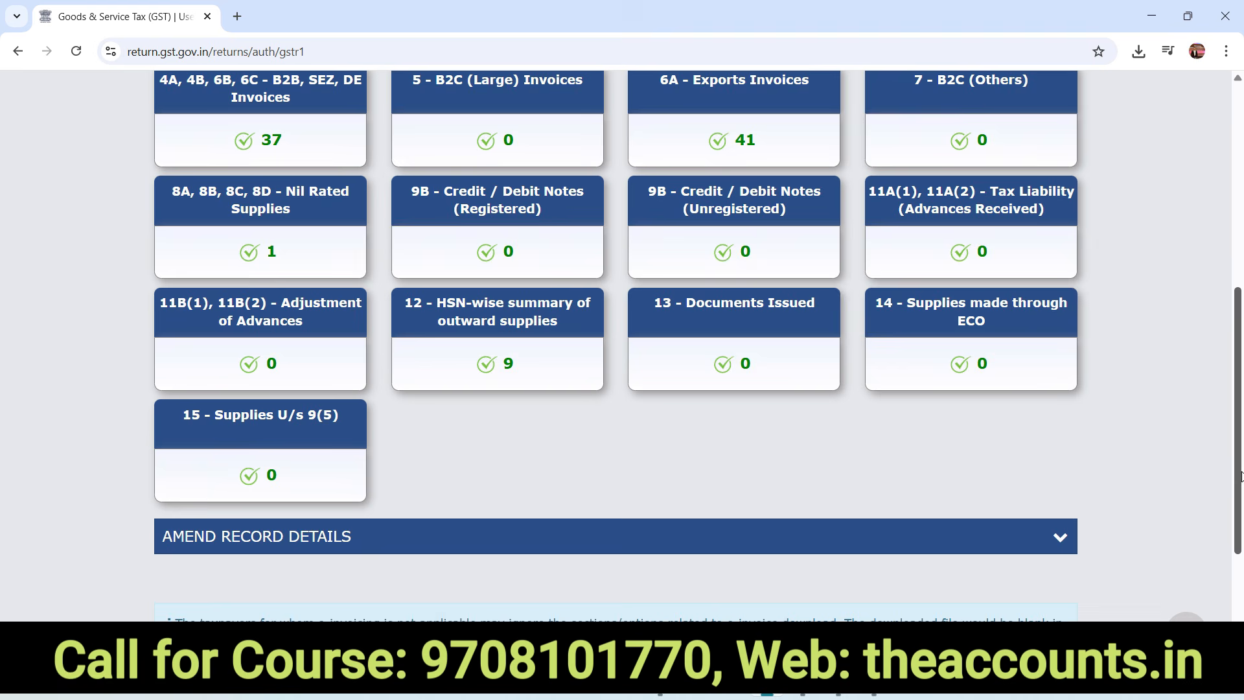
# Add and save B2B HSN 50079090: MTR 109, ₹20,500 taxable at 5%, IGST ₹1,025
pyautogui.click(501, 335)
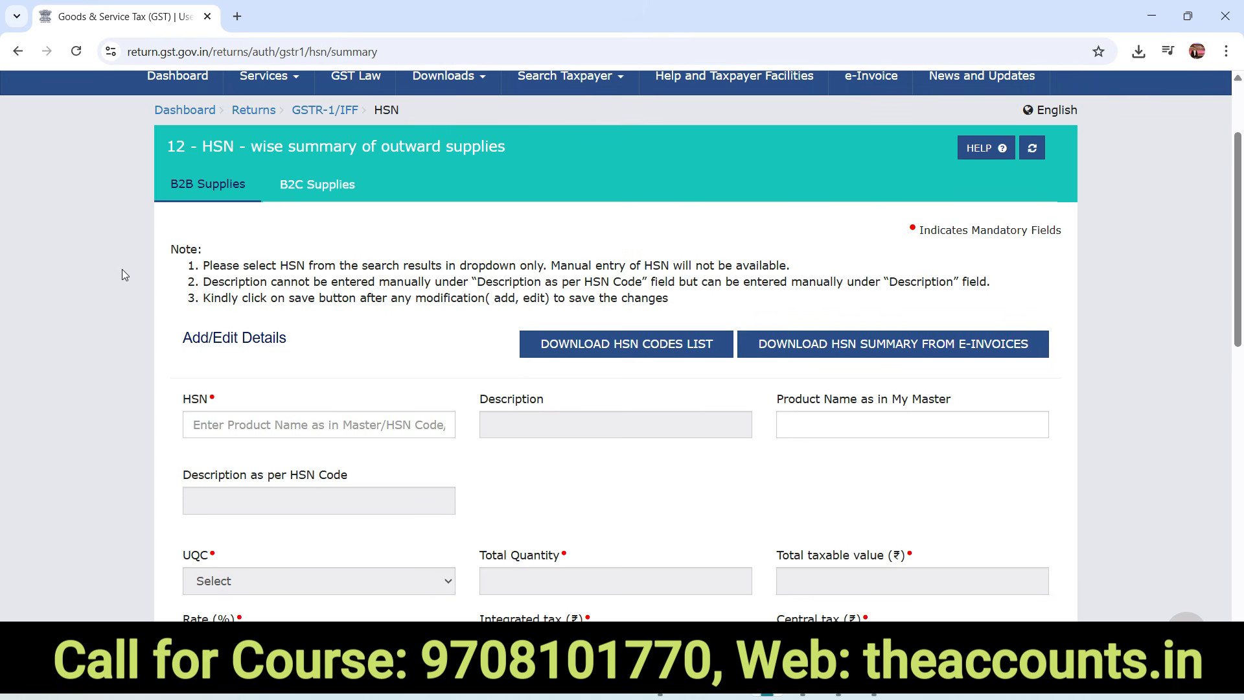
pyautogui.click(223, 205)
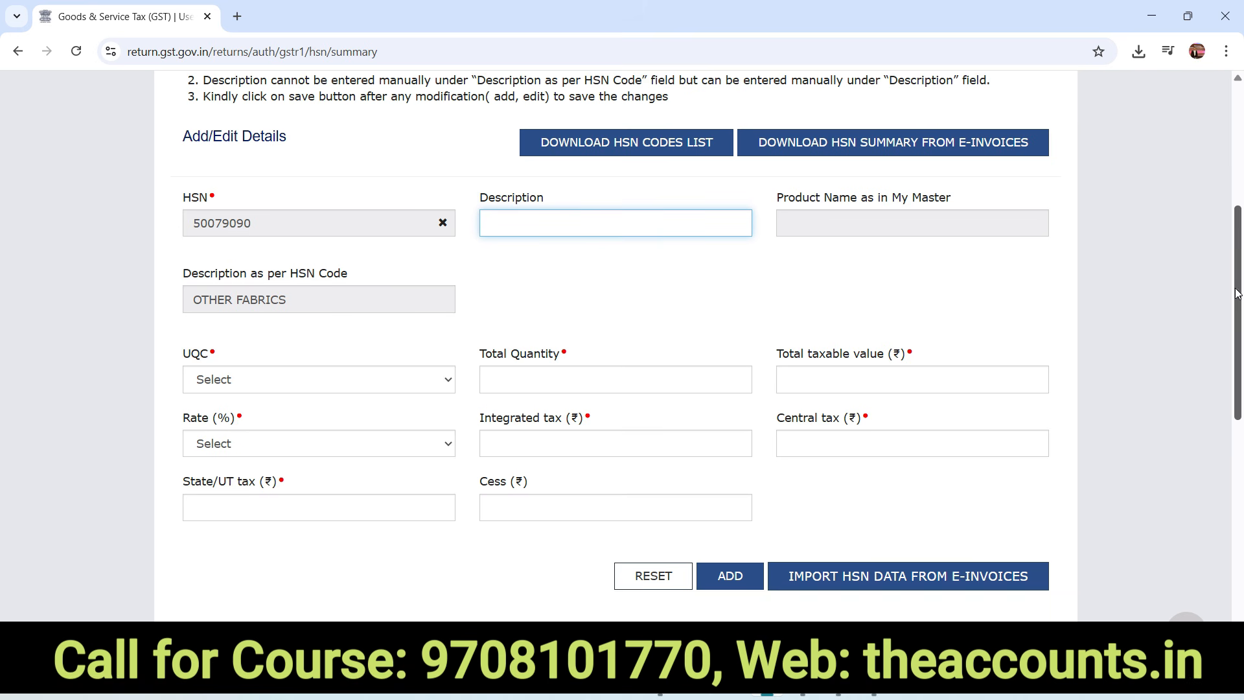
pyautogui.moveTo(1238, 293); pyautogui.dragTo(1237, 316)
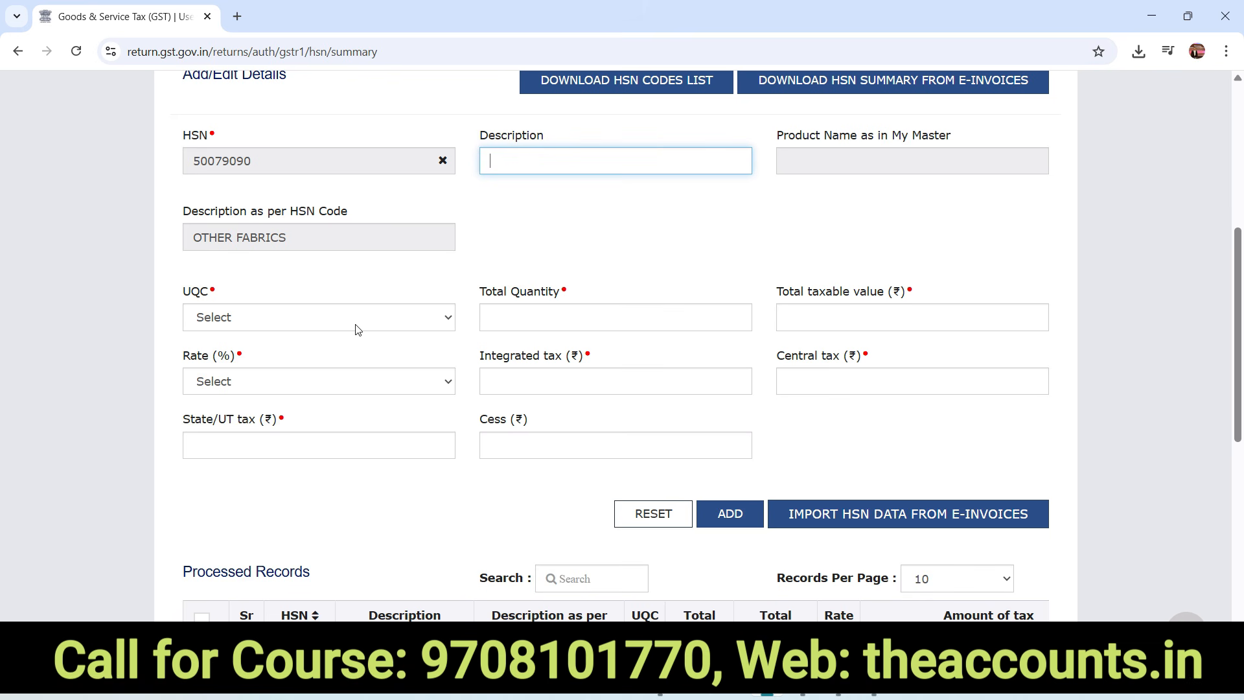
pyautogui.click(266, 319)
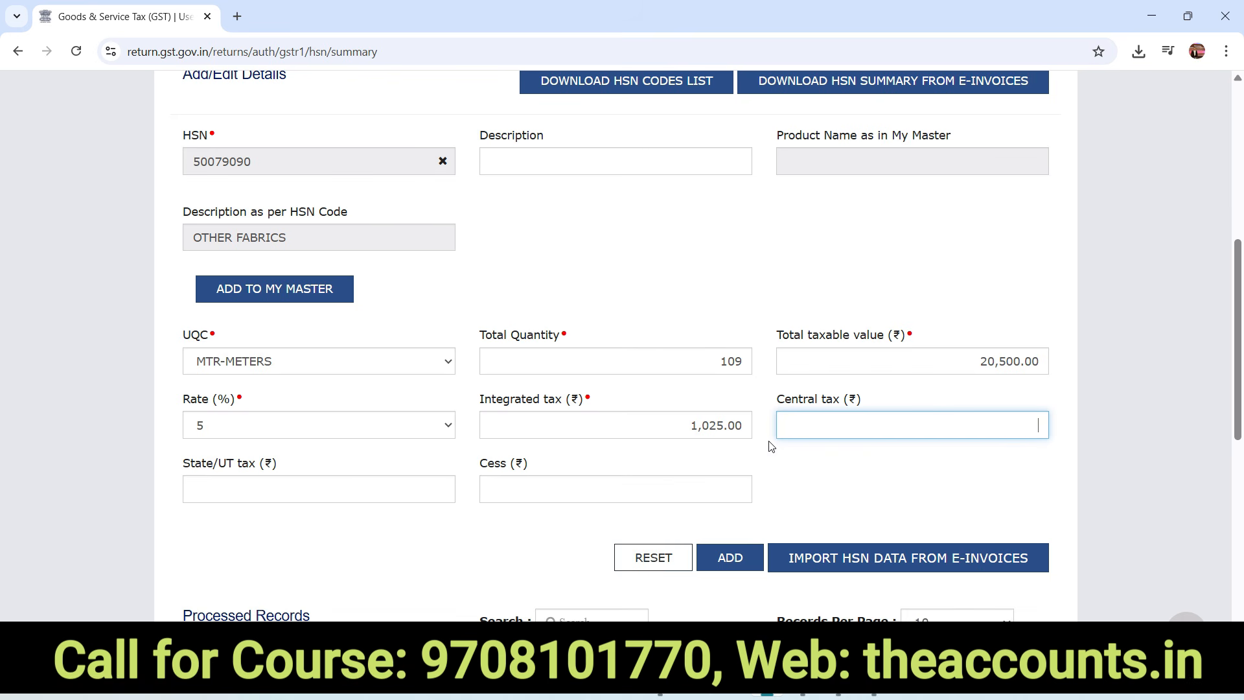
pyautogui.click(728, 557)
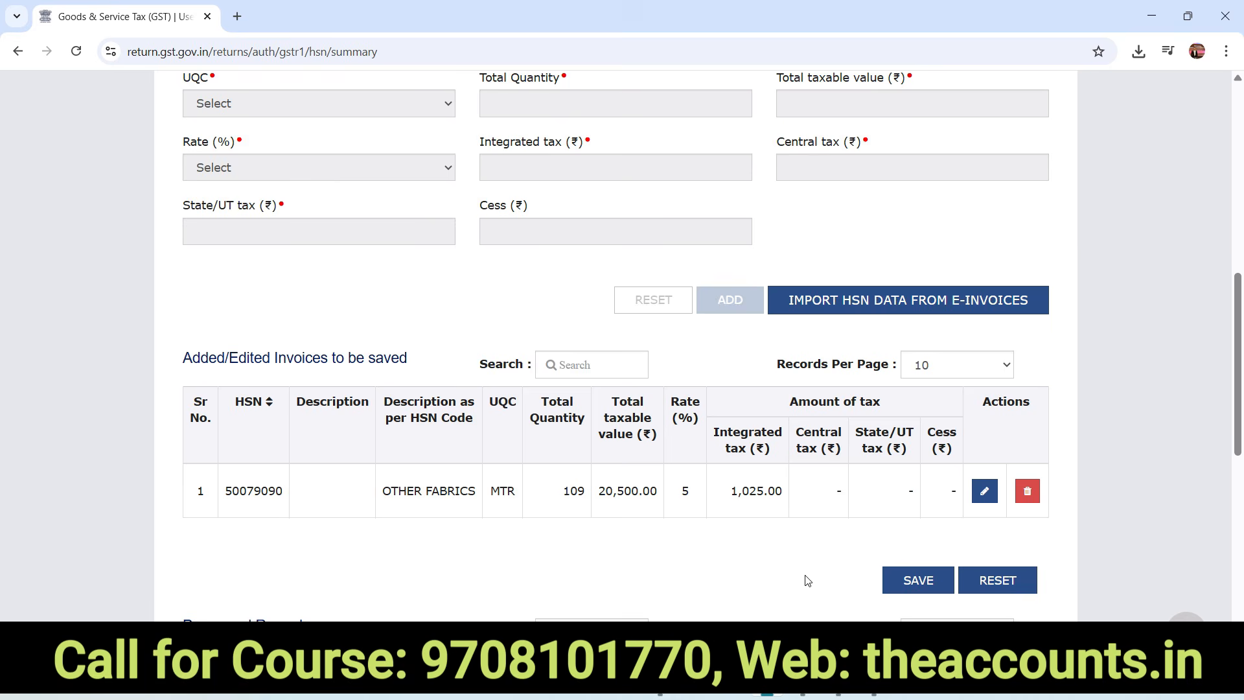
pyautogui.click(918, 580)
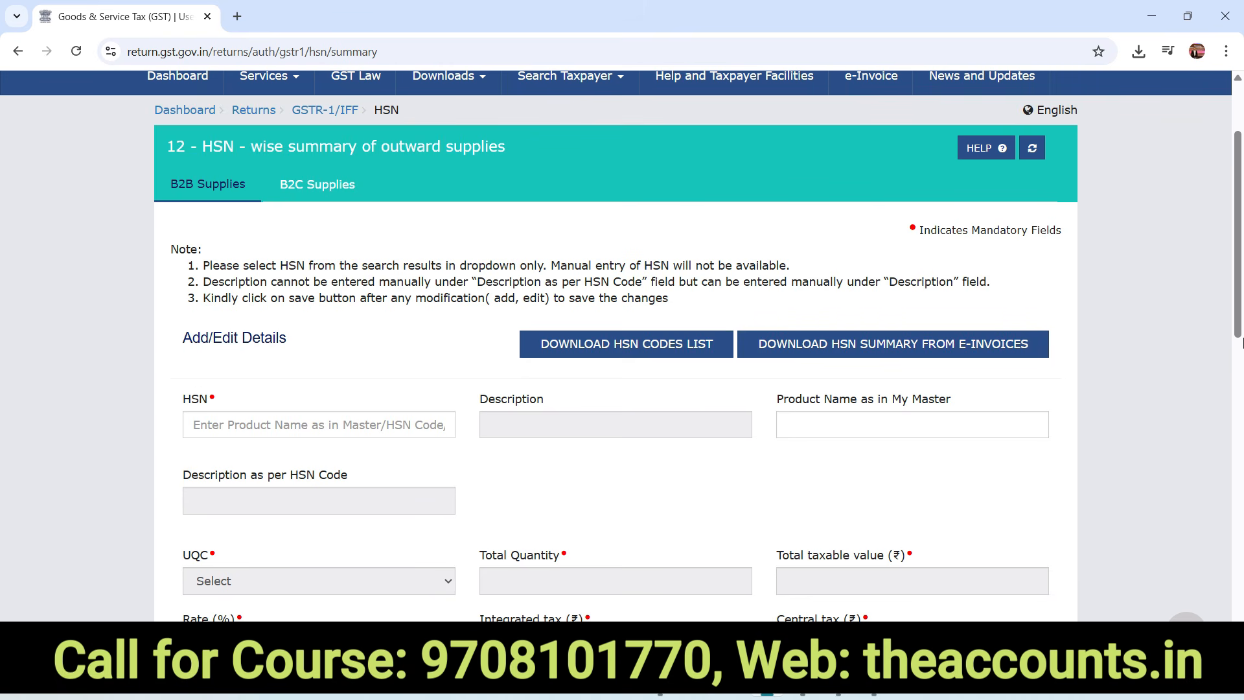
# Return to the GSTR-1 tiles and generate the summary including the corrected HSN records
pyautogui.hotkey('alt', 'Left')
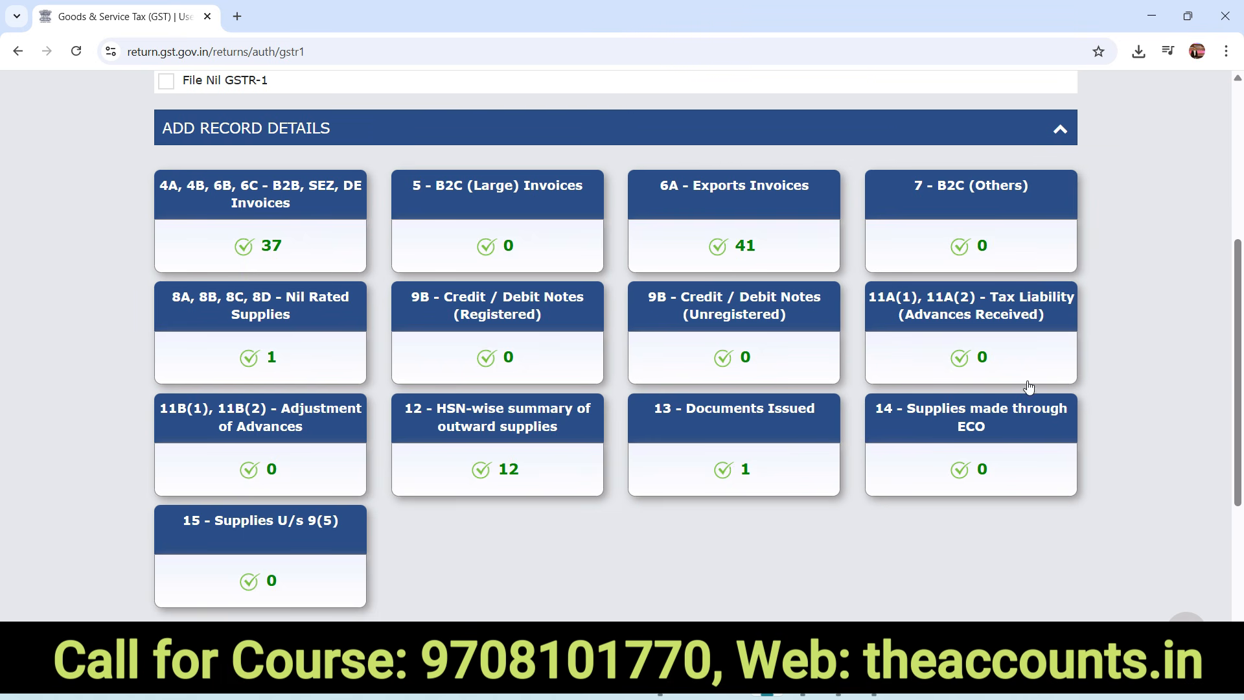
pyautogui.moveTo(1235, 384); pyautogui.dragTo(1240, 537)
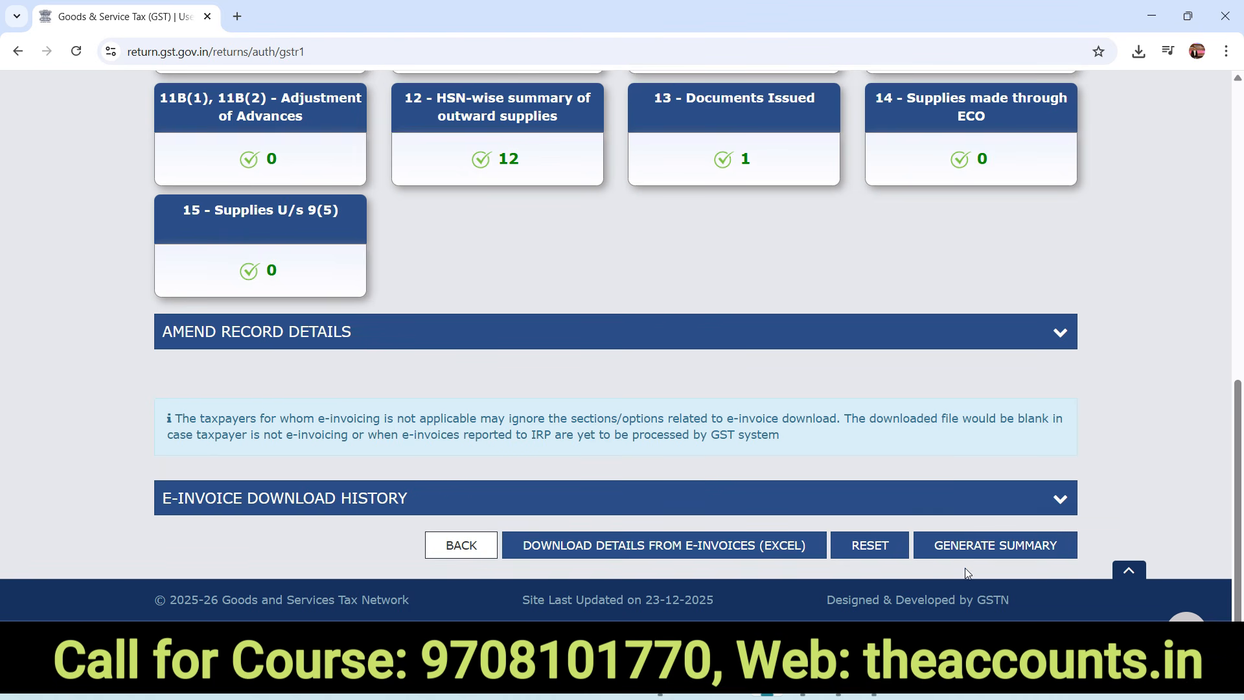
pyautogui.click(1006, 548)
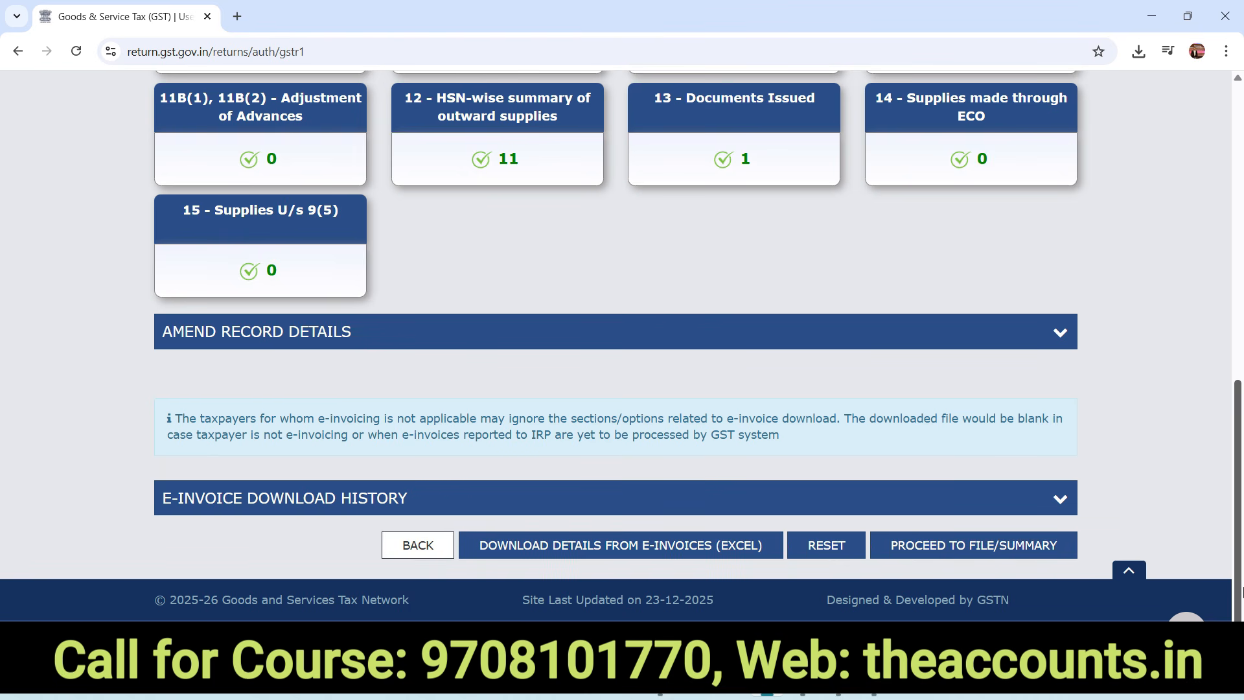
# Open the GSTR-1 summary and review it down to ₹36,62,447.57 taxable and ₹62,728.96 IGST
pyautogui.click(953, 547)
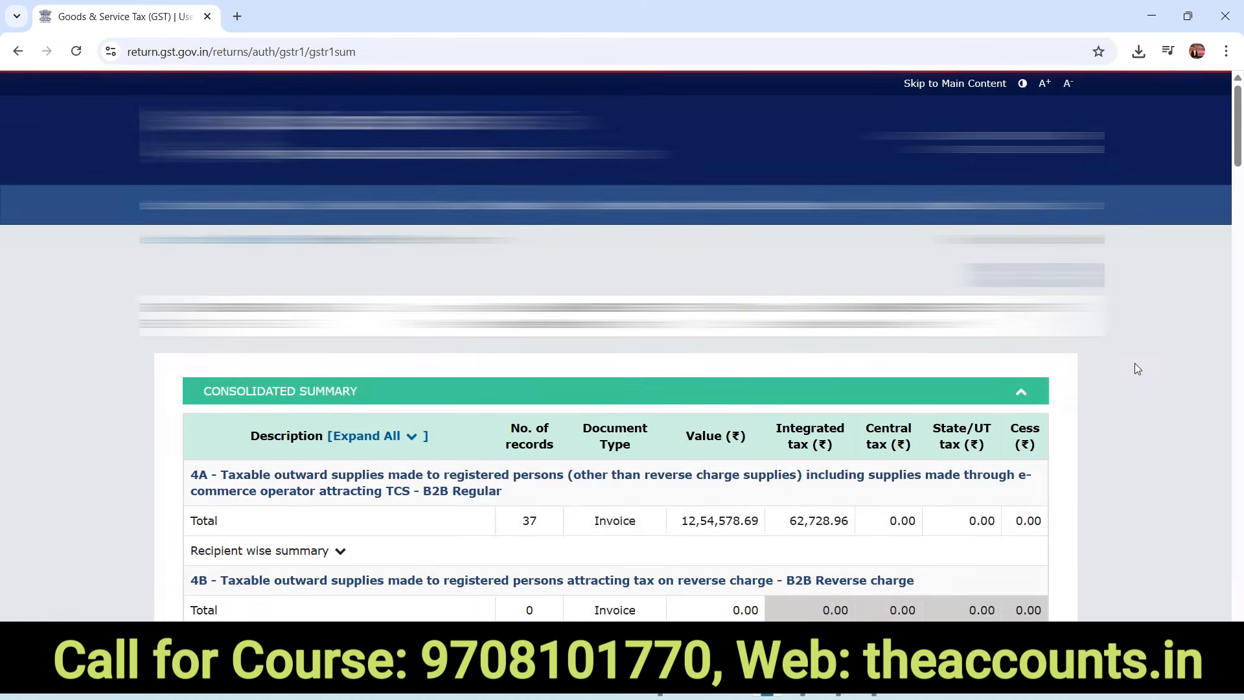
pyautogui.moveTo(1238, 127); pyautogui.dragTo(1240, 407)
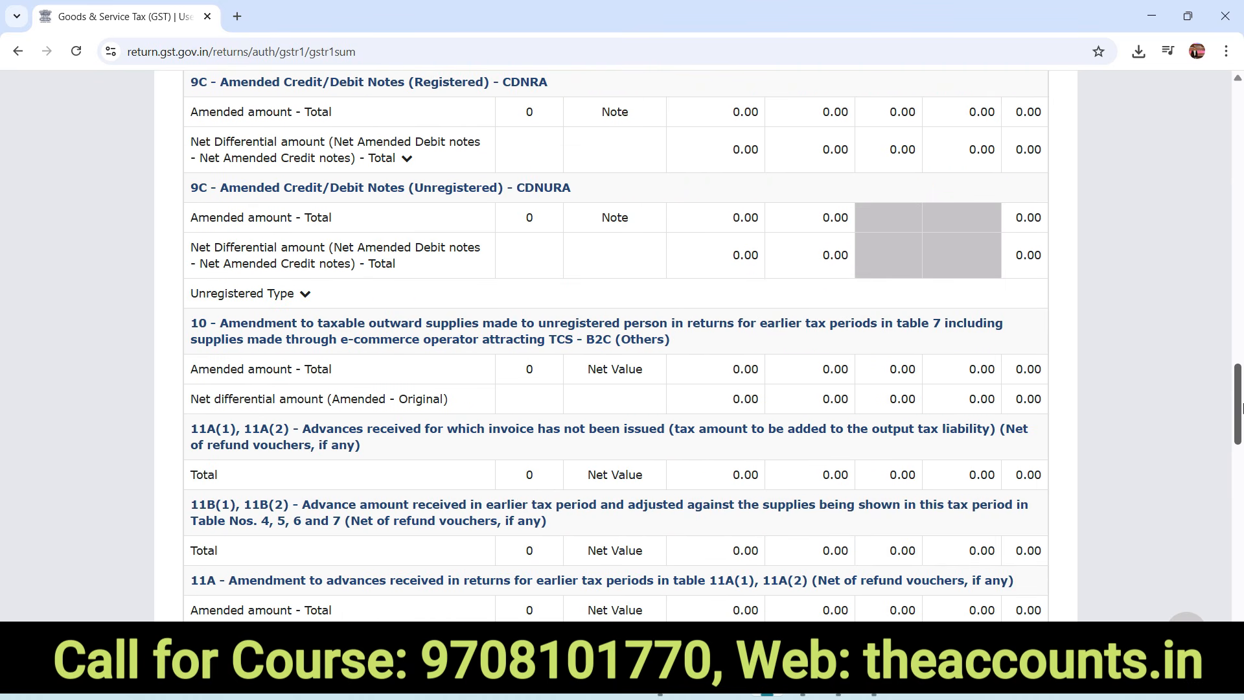
pyautogui.moveTo(1240, 407); pyautogui.dragTo(1240, 593)
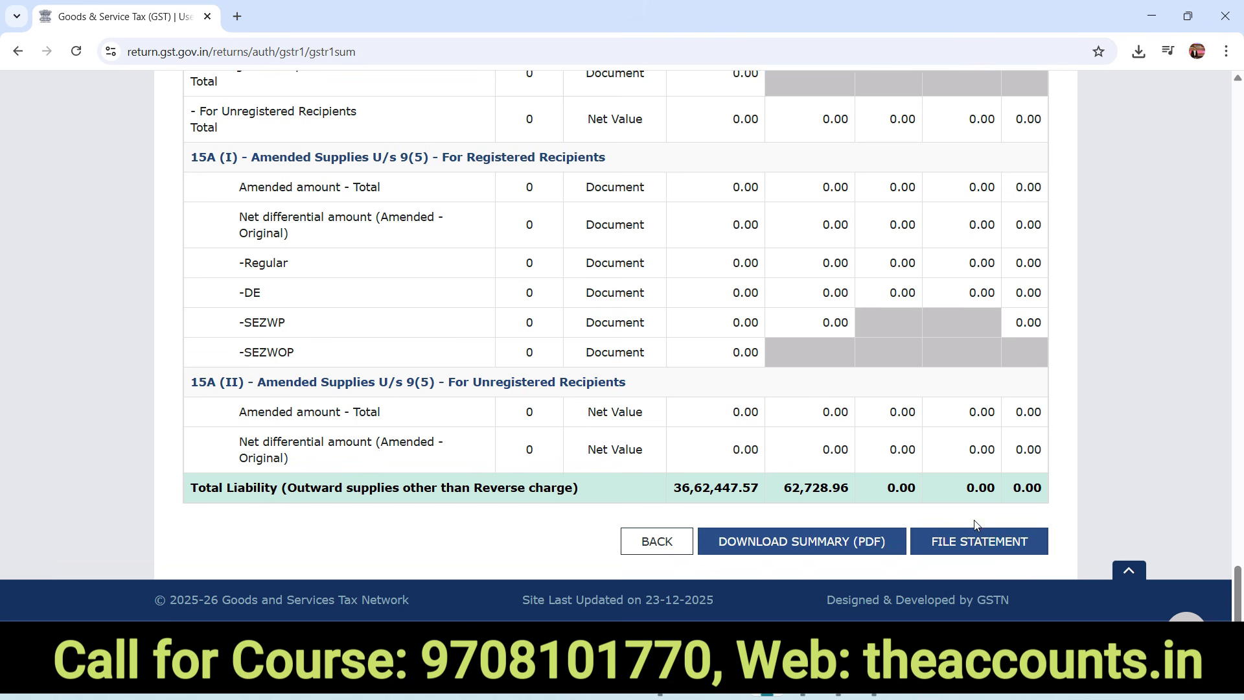
# Submit the December GSTR-1 statement under the authorised signatory and file it with the EVC OTP
pyautogui.click(989, 551)
pyautogui.click(217, 365)
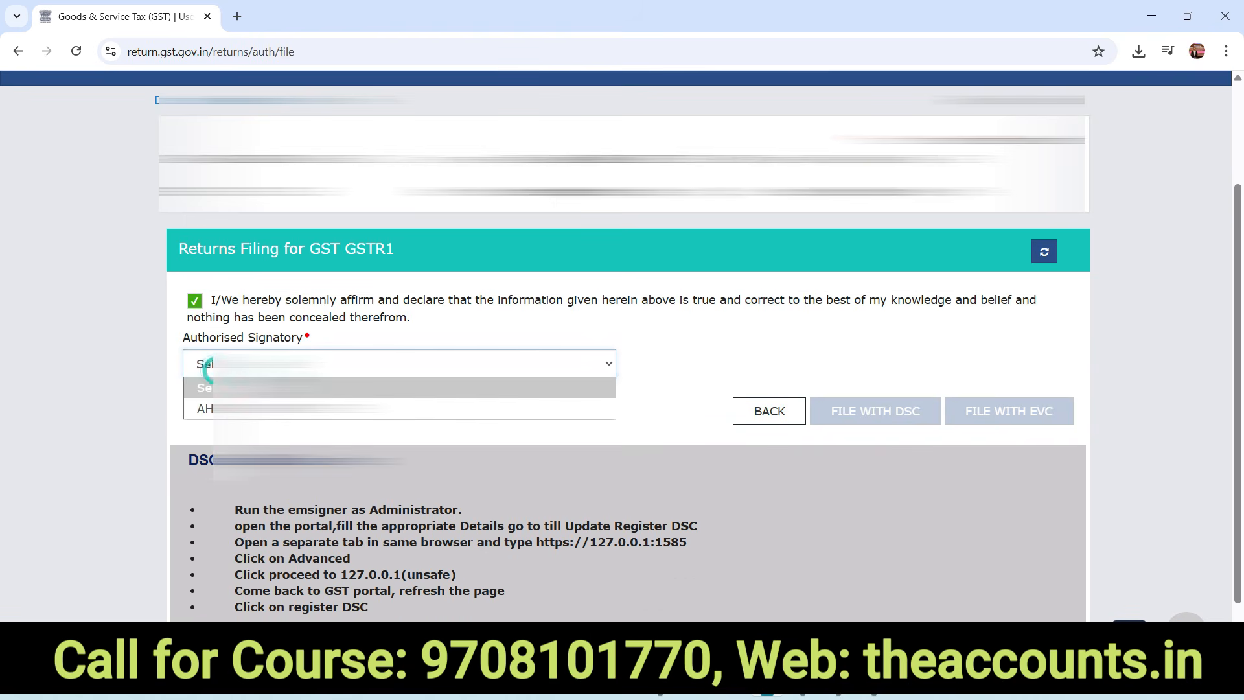
pyautogui.click(218, 408)
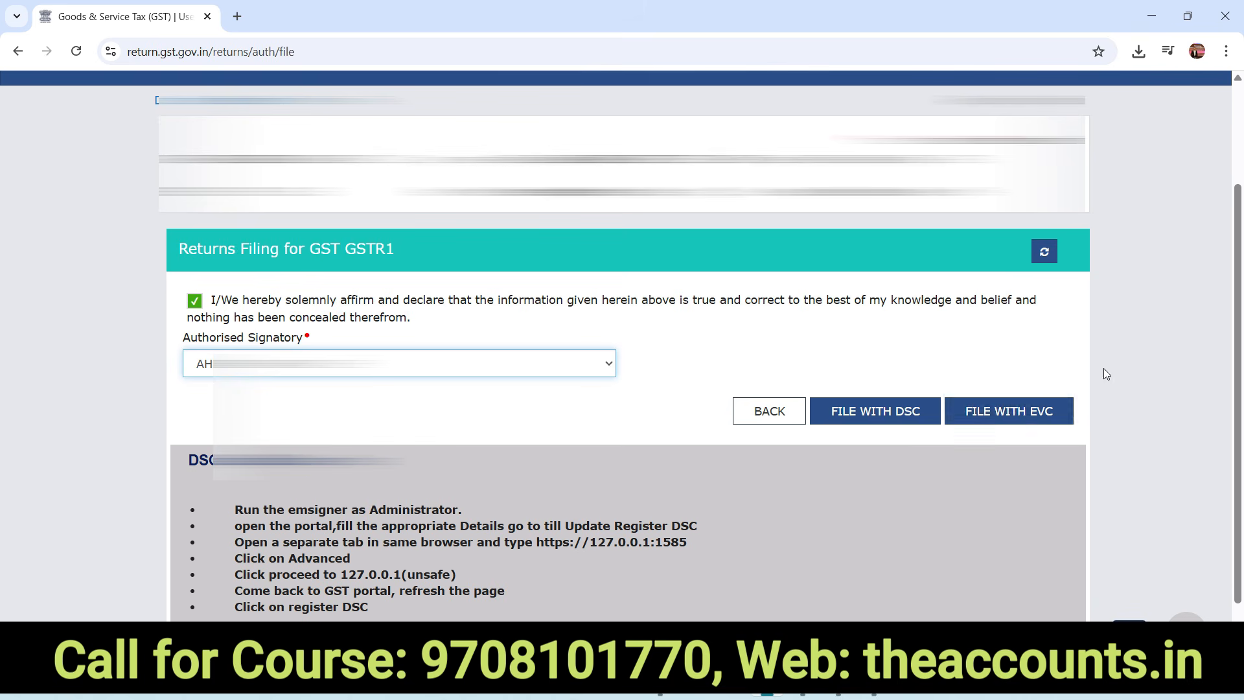
pyautogui.click(1012, 420)
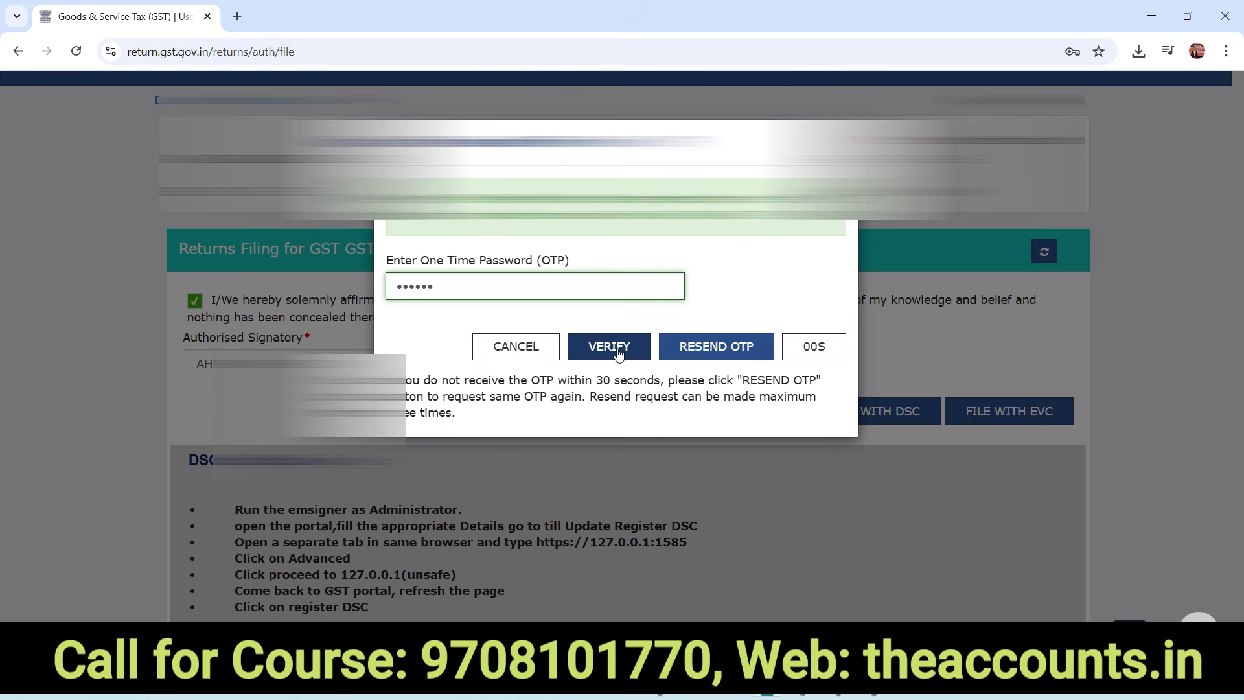
pyautogui.click(609, 347)
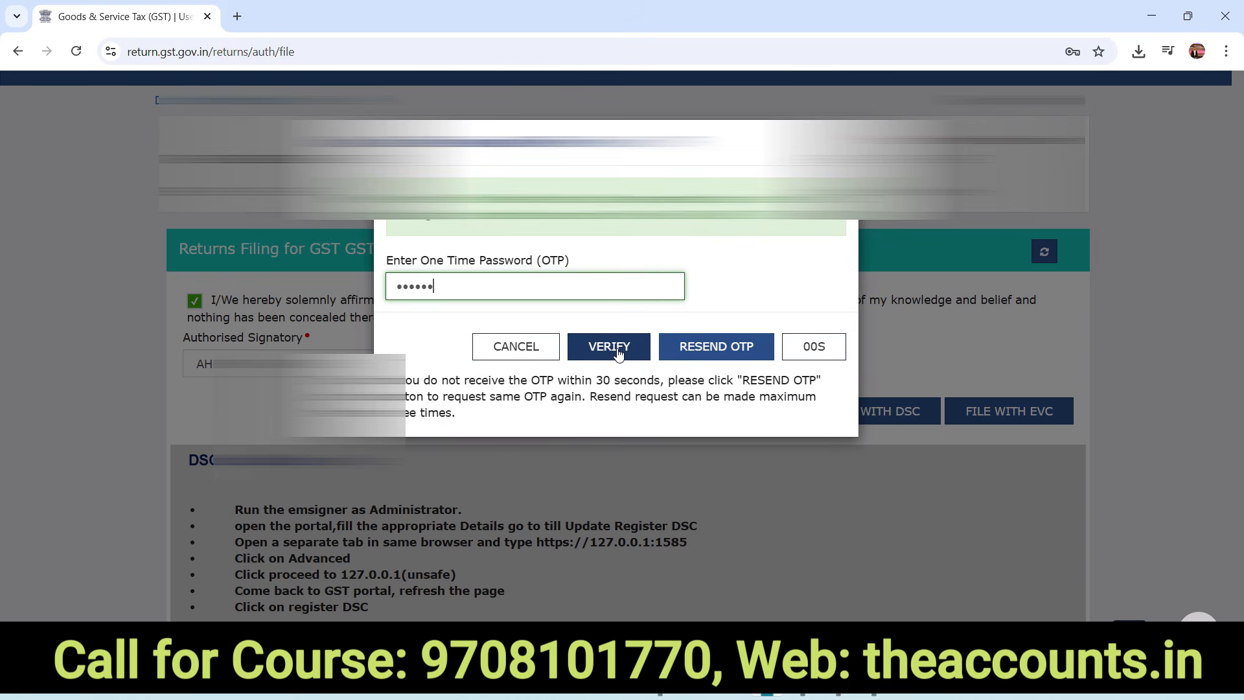